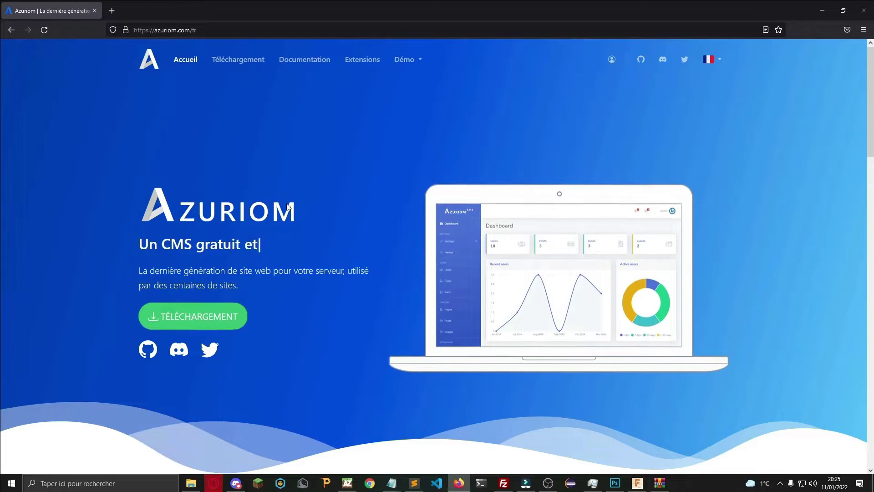
Load skyblock.planetium.net in a new Firefox tab.
{"action": "left_click", "coordinate": [112, 11]}
{"action": "type", "text": "skybloxk"}
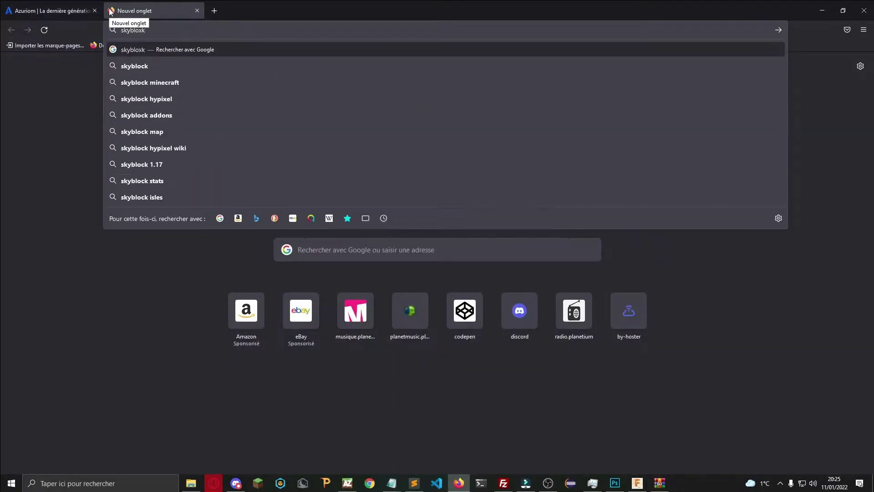
{"action": "key", "text": "BackSpace"}
{"action": "key", "text": "BackSpace"}
{"action": "type", "text": "ck.pplane"}
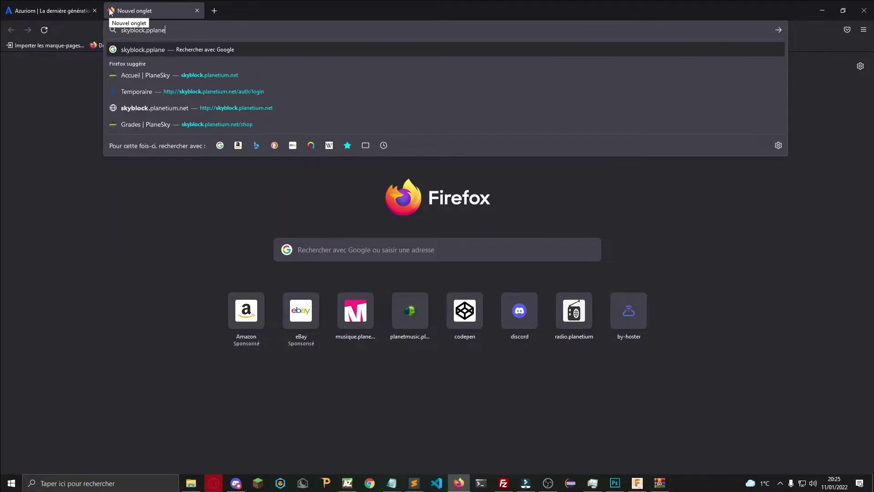
{"action": "type", "text": "tium"}
{"action": "key", "text": "BackSpace"}
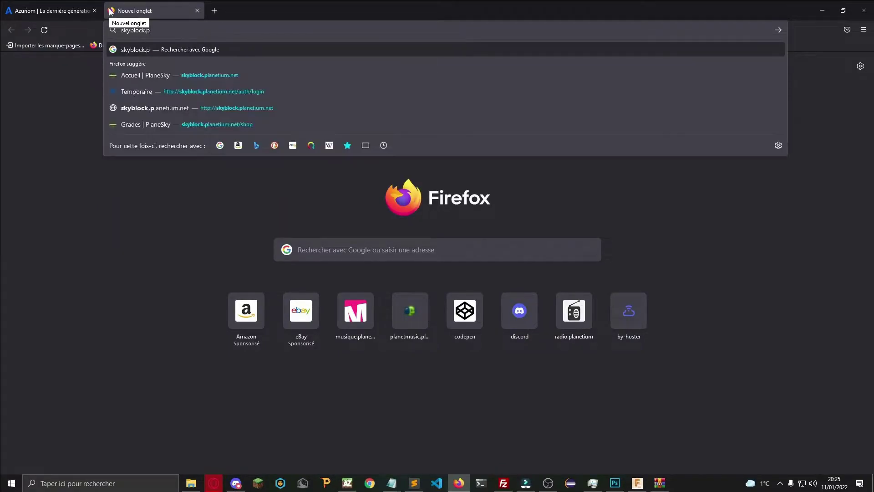
{"action": "type", "text": "laneti"}
{"action": "key", "text": "Down"}
{"action": "key", "text": "Down"}
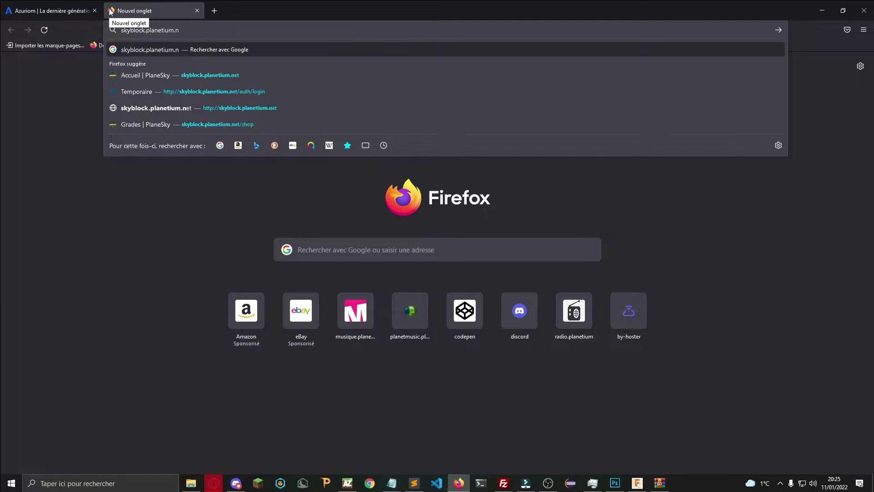
{"action": "key", "text": "Return"}
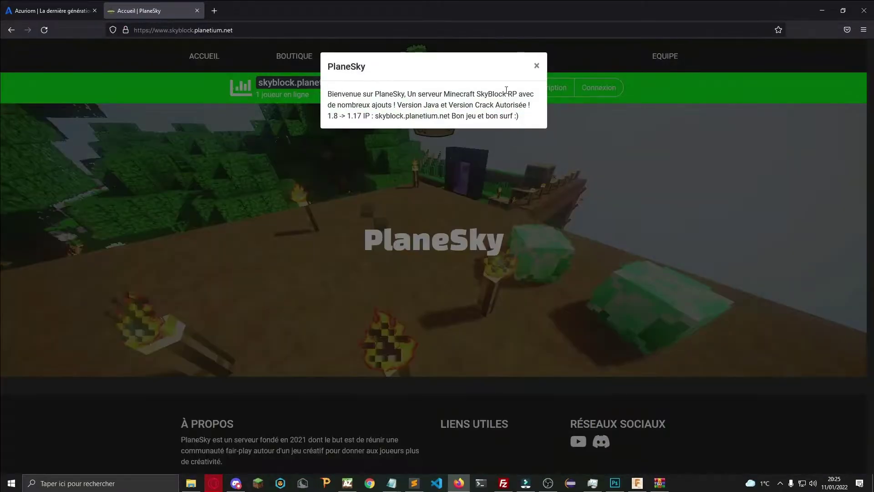
Dismiss the PlaneSky welcome and Grade Sky popups, then view the vote and wiki pages.
{"action": "left_click", "coordinate": [534, 67]}
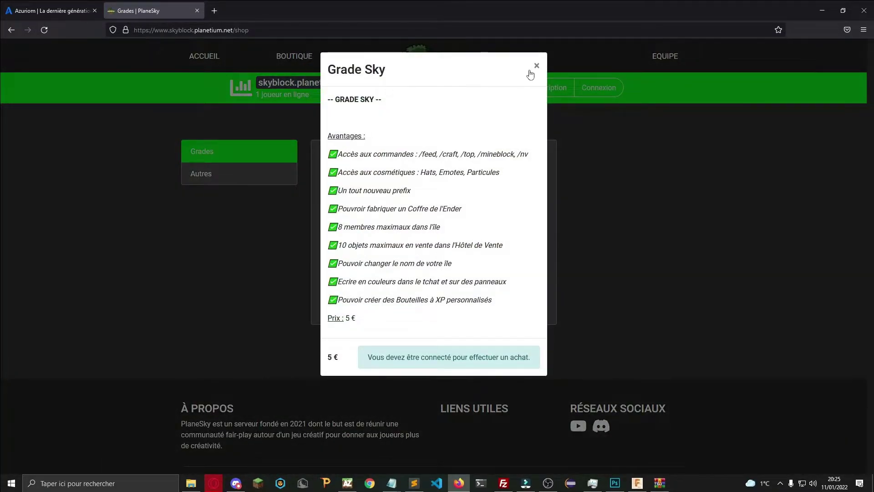
{"action": "left_click", "coordinate": [529, 69]}
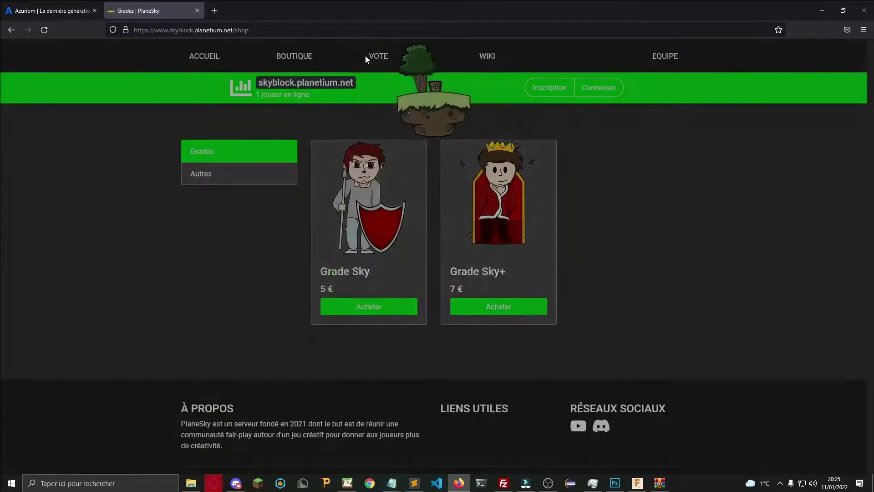
{"action": "left_click", "coordinate": [384, 64]}
{"action": "scroll", "coordinate": [493, 238], "scroll_direction": "down", "scroll_amount": 5}
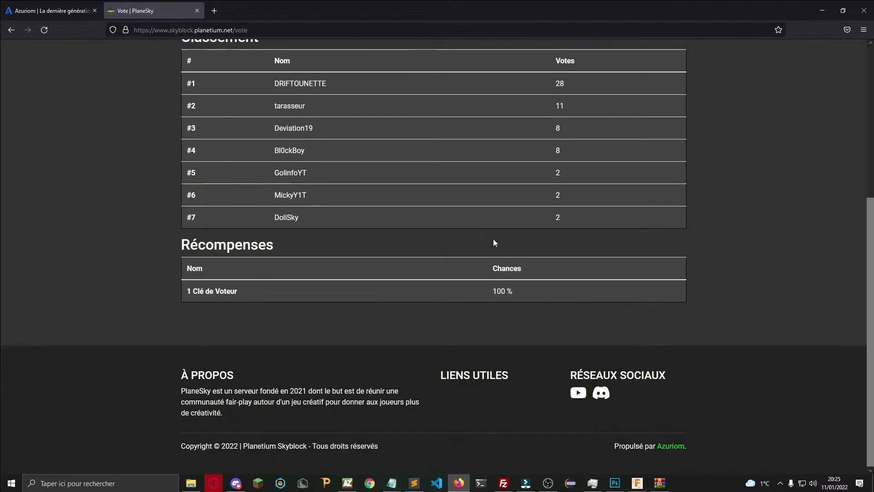
{"action": "scroll", "coordinate": [508, 234], "scroll_direction": "up", "scroll_amount": 5}
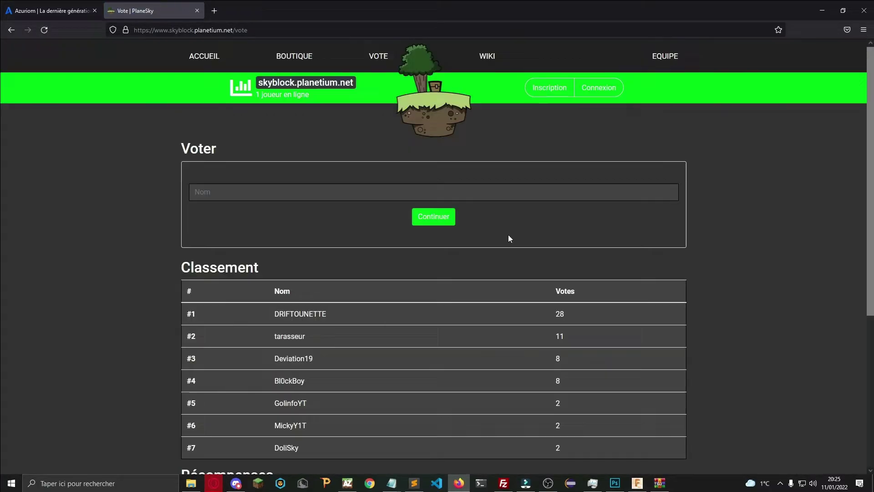
{"action": "left_click", "coordinate": [486, 59]}
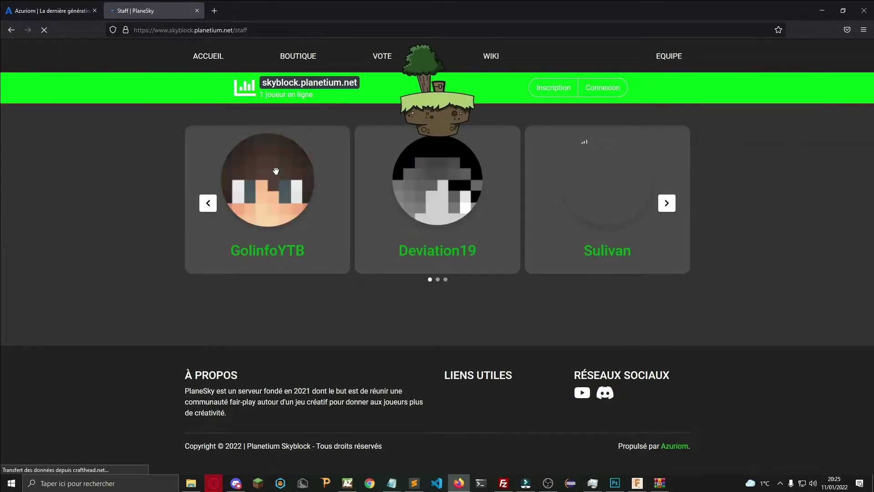
Page through the staff members, then return to the PlaneSky home page.
{"action": "left_click", "coordinate": [677, 203]}
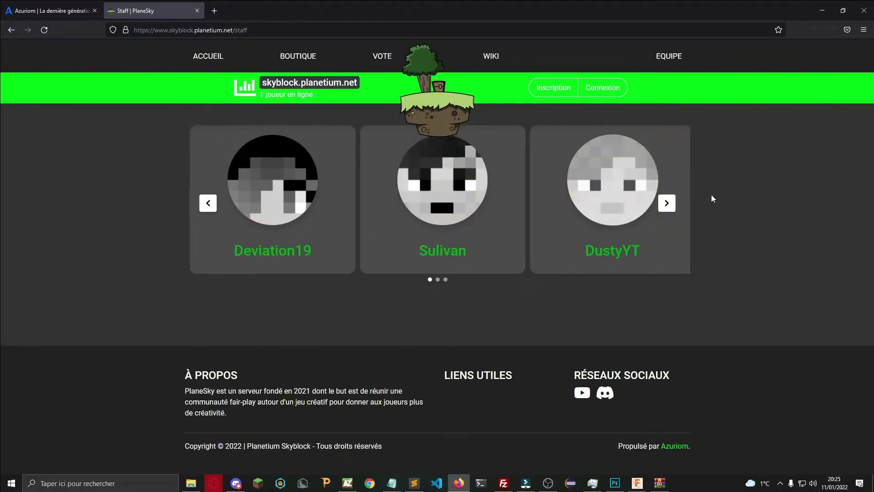
{"action": "left_click", "coordinate": [666, 202]}
{"action": "left_click", "coordinate": [668, 203]}
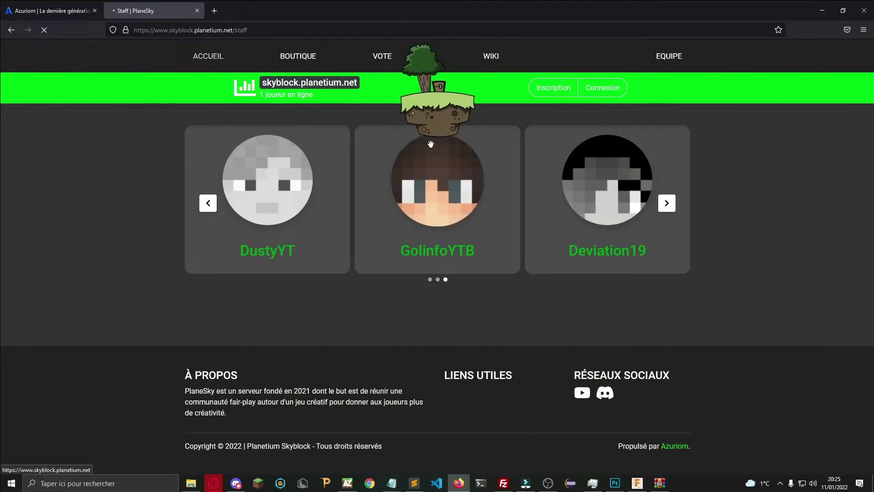
{"action": "left_click", "coordinate": [211, 66]}
{"action": "scroll", "coordinate": [390, 125], "scroll_direction": "down", "scroll_amount": 1}
{"action": "scroll", "coordinate": [339, 95], "scroll_direction": "up", "scroll_amount": 1}
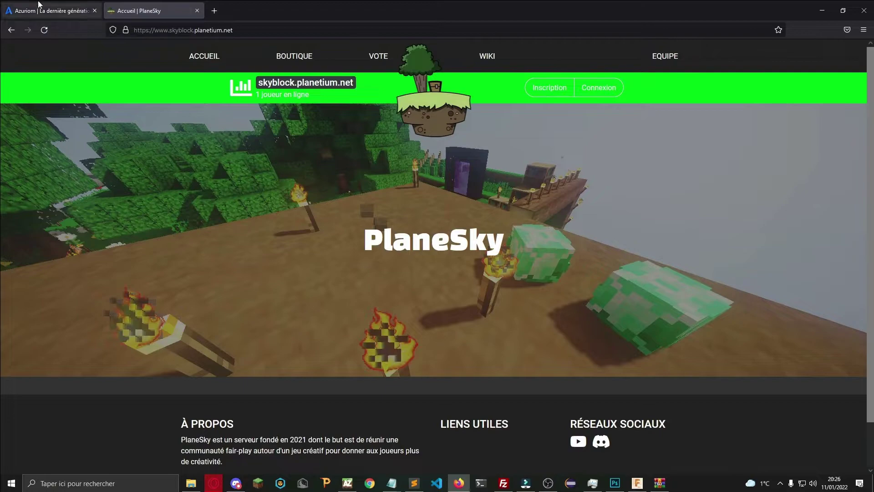
Sign in and open the PlaneSky administration panel from the account menu.
{"action": "left_click", "coordinate": [599, 88]}
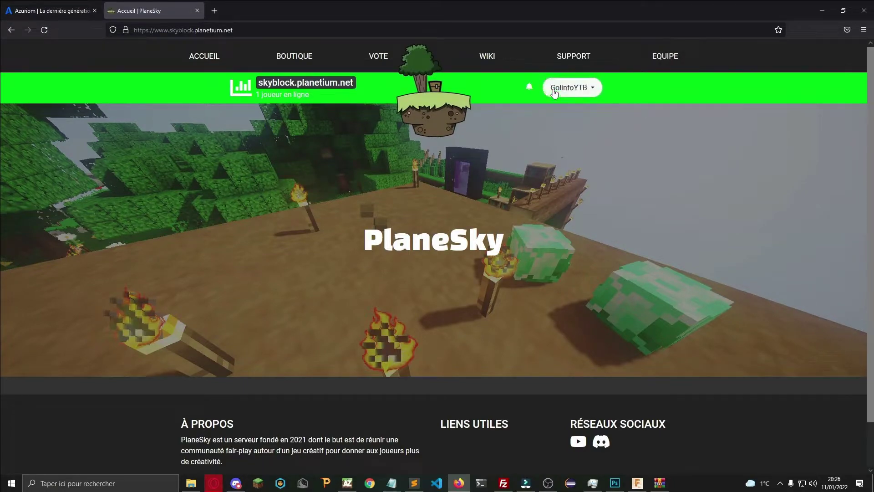
{"action": "left_click", "coordinate": [555, 93]}
{"action": "left_click", "coordinate": [563, 133]}
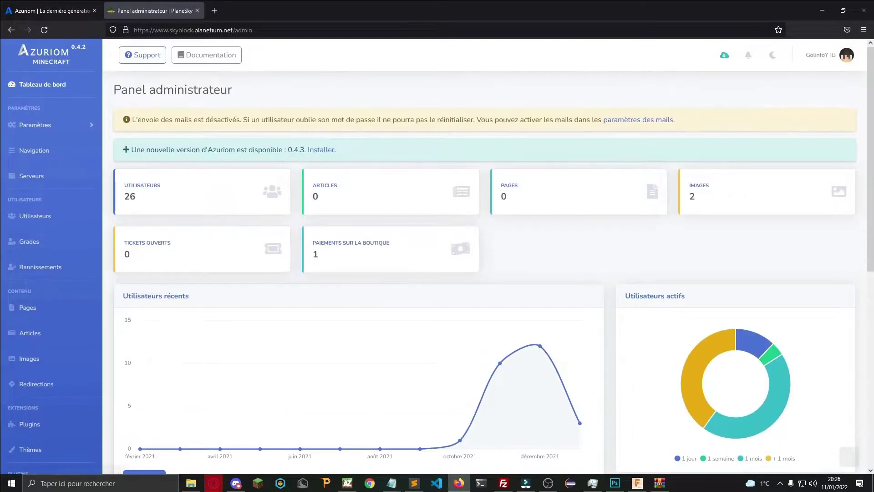
Switch the admin panel to dark theme and show the Navigation links page.
{"action": "left_click", "coordinate": [772, 55]}
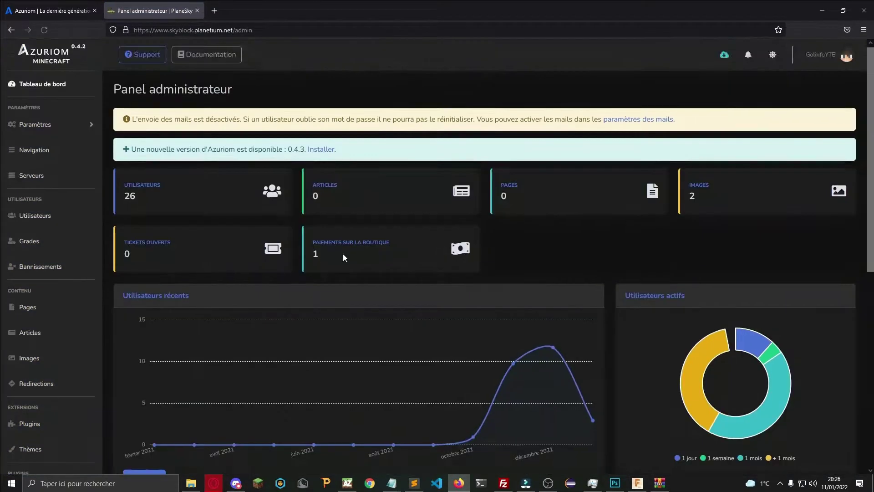
{"action": "scroll", "coordinate": [60, 271], "scroll_direction": "down", "scroll_amount": 8}
{"action": "scroll", "coordinate": [59, 271], "scroll_direction": "up", "scroll_amount": 8}
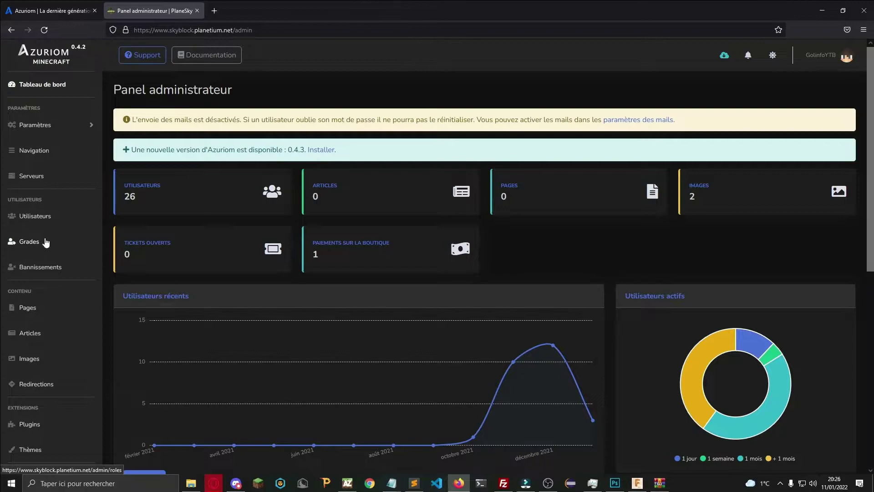
{"action": "left_click", "coordinate": [35, 151]}
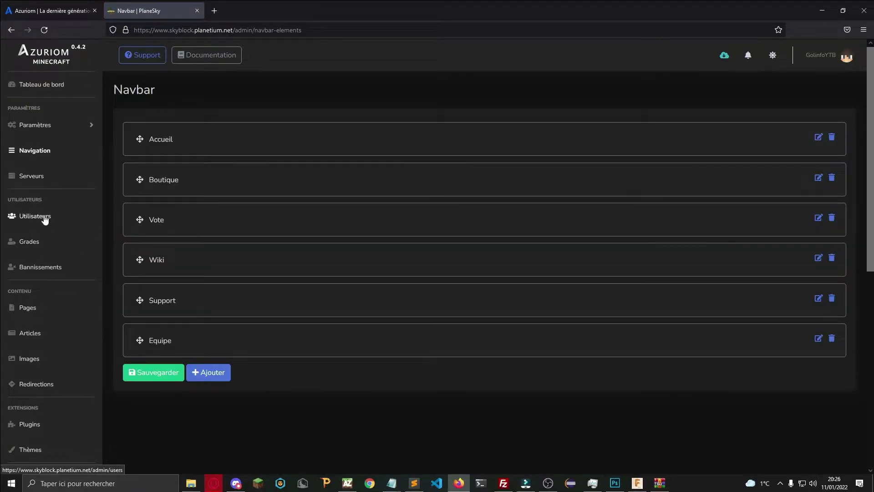
{"action": "scroll", "coordinate": [91, 268], "scroll_direction": "down", "scroll_amount": 6}
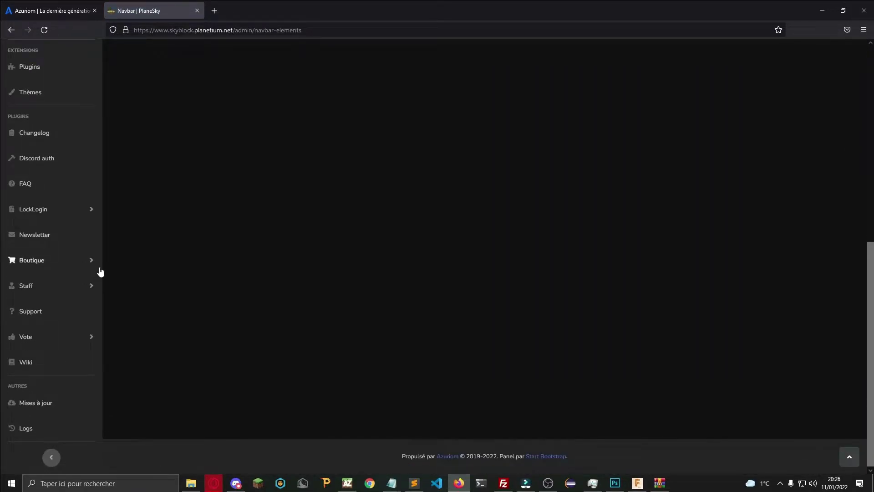
{"action": "scroll", "coordinate": [99, 269], "scroll_direction": "up", "scroll_amount": 6}
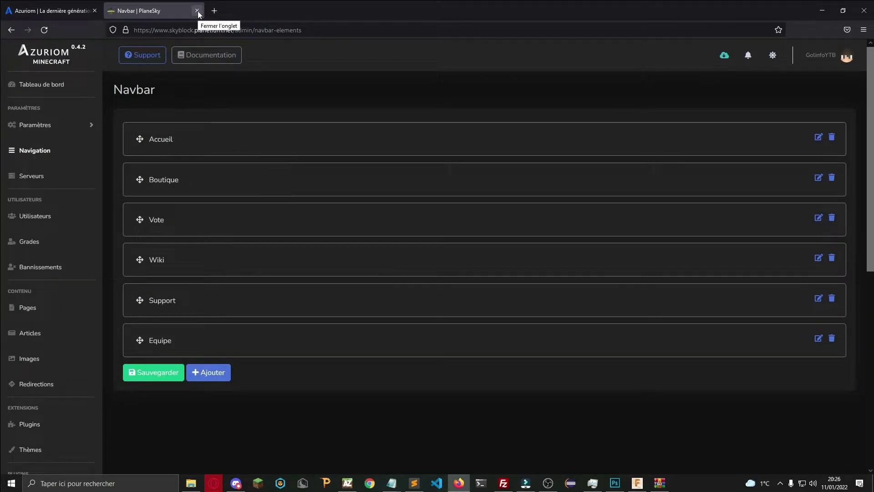
Close the PlaneSky tab and go to the Extensions resources list on azuriom.com.
{"action": "left_click", "coordinate": [198, 11]}
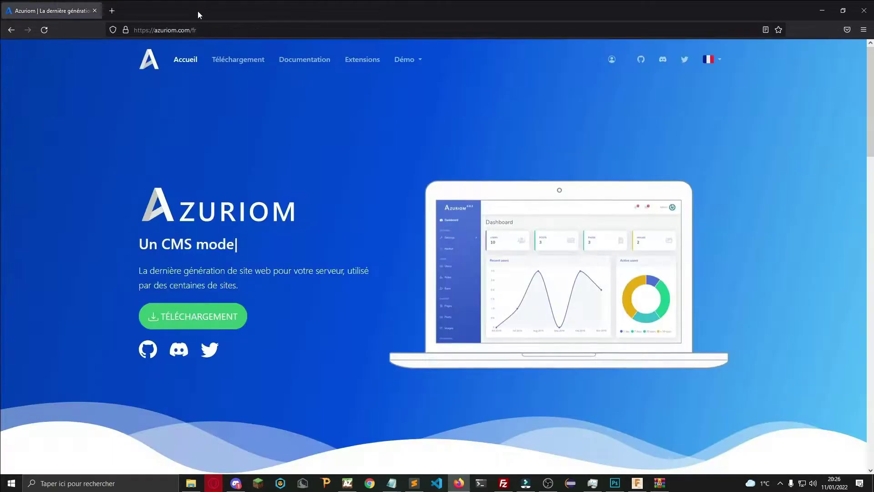
{"action": "scroll", "coordinate": [250, 115], "scroll_direction": "down", "scroll_amount": 20}
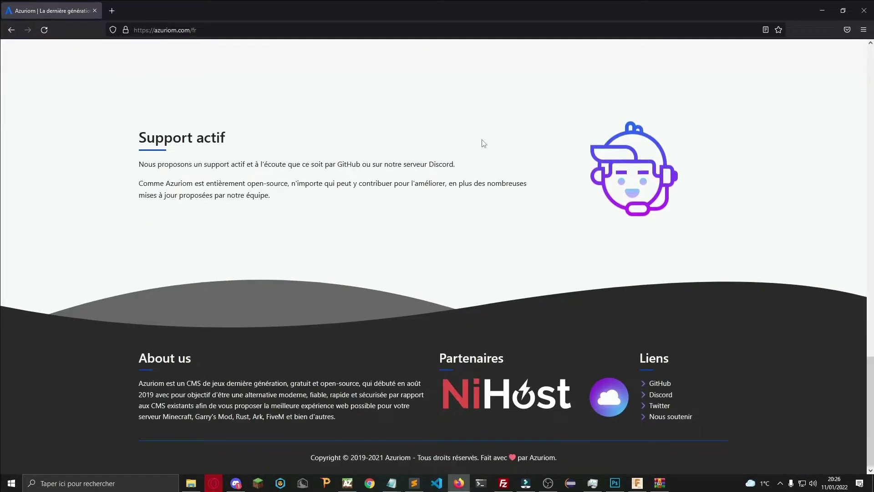
{"action": "scroll", "coordinate": [484, 141], "scroll_direction": "up", "scroll_amount": 10}
{"action": "scroll", "coordinate": [484, 132], "scroll_direction": "up", "scroll_amount": 10}
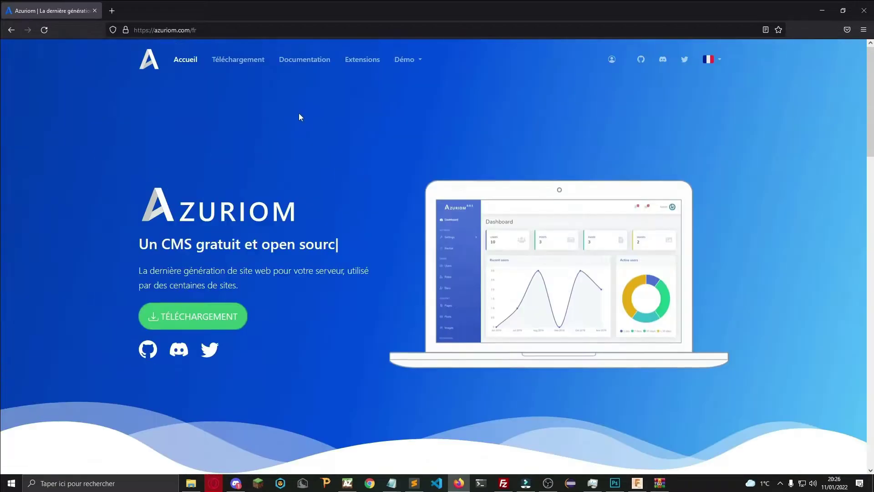
{"action": "left_click", "coordinate": [376, 64]}
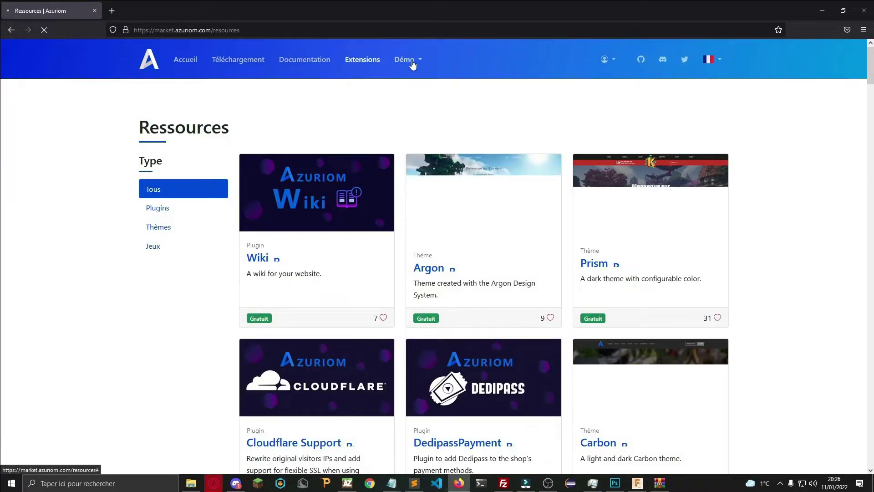
Scroll through the full Azuriom Market resources list, including the Revolution theme.
{"action": "scroll", "coordinate": [455, 250], "scroll_direction": "down", "scroll_amount": 10}
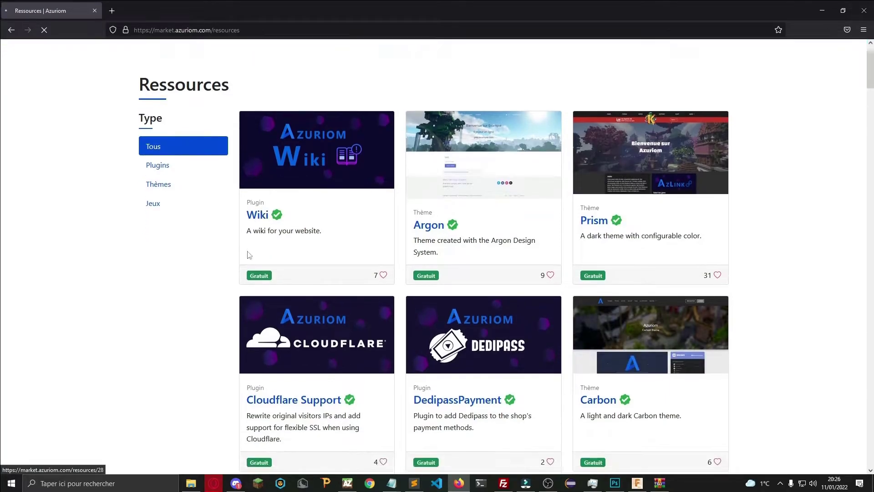
{"action": "scroll", "coordinate": [548, 273], "scroll_direction": "down", "scroll_amount": 3}
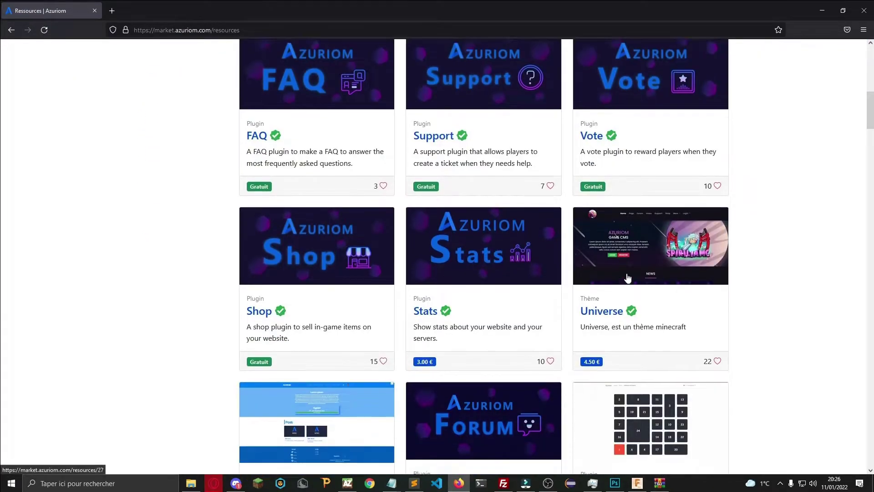
{"action": "scroll", "coordinate": [510, 264], "scroll_direction": "down", "scroll_amount": 6}
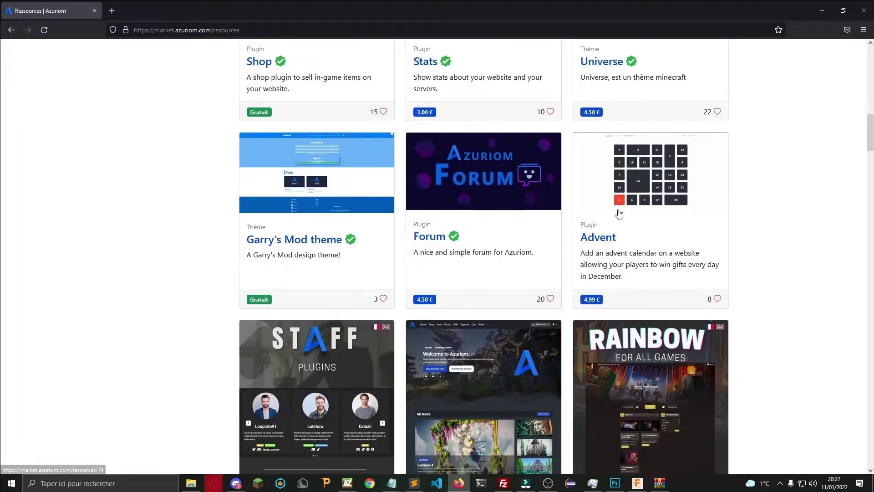
{"action": "scroll", "coordinate": [484, 332], "scroll_direction": "down", "scroll_amount": 7}
{"action": "scroll", "coordinate": [528, 282], "scroll_direction": "up", "scroll_amount": 3}
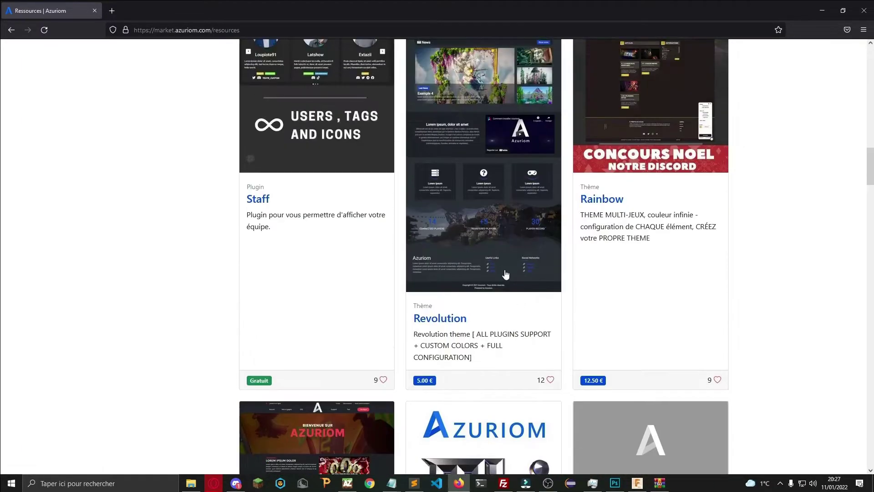
{"action": "right_click", "coordinate": [486, 266]}
{"action": "left_click", "coordinate": [798, 225]}
{"action": "scroll", "coordinate": [477, 173], "scroll_direction": "up", "scroll_amount": 2}
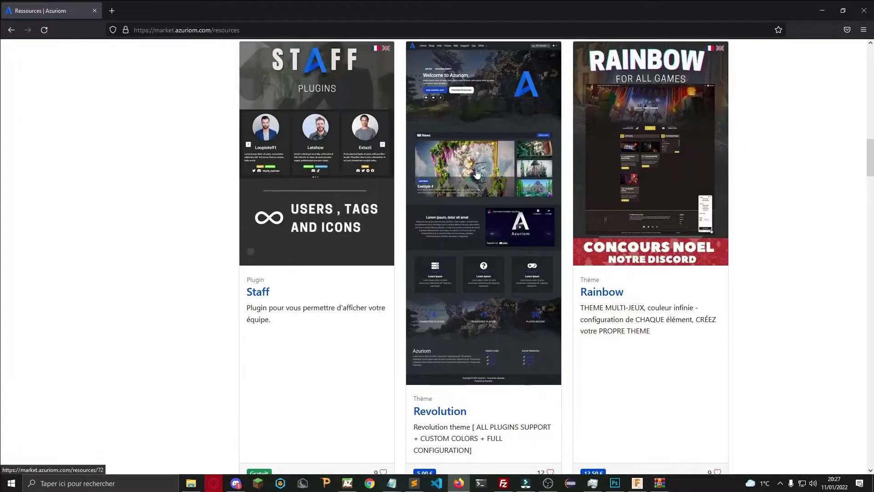
{"action": "scroll", "coordinate": [456, 113], "scroll_direction": "down", "scroll_amount": 15}
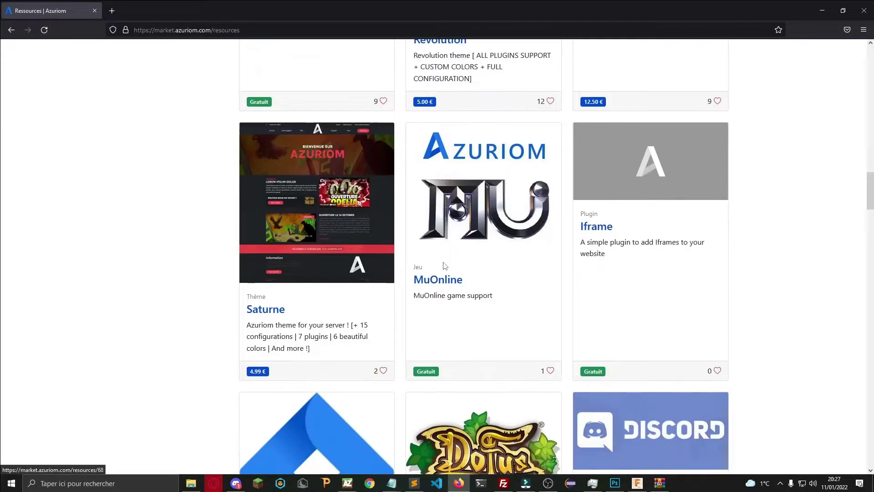
{"action": "scroll", "coordinate": [364, 244], "scroll_direction": "down", "scroll_amount": 11}
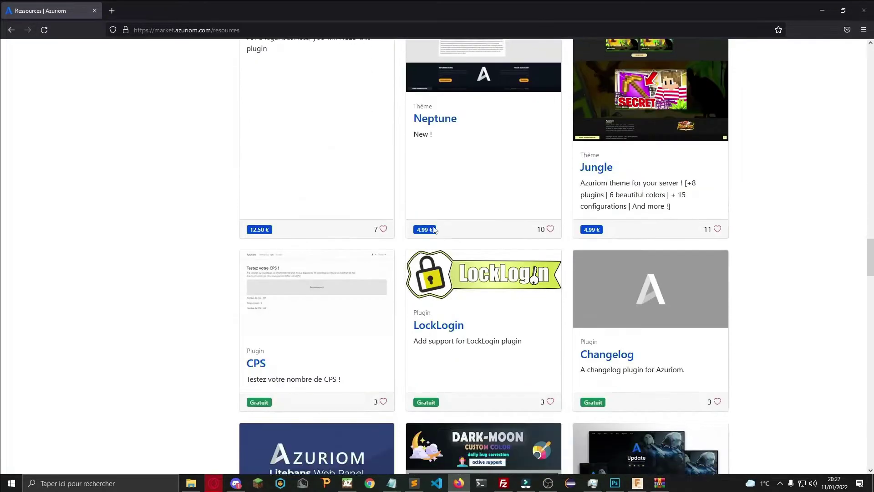
{"action": "scroll", "coordinate": [537, 290], "scroll_direction": "up", "scroll_amount": 20}
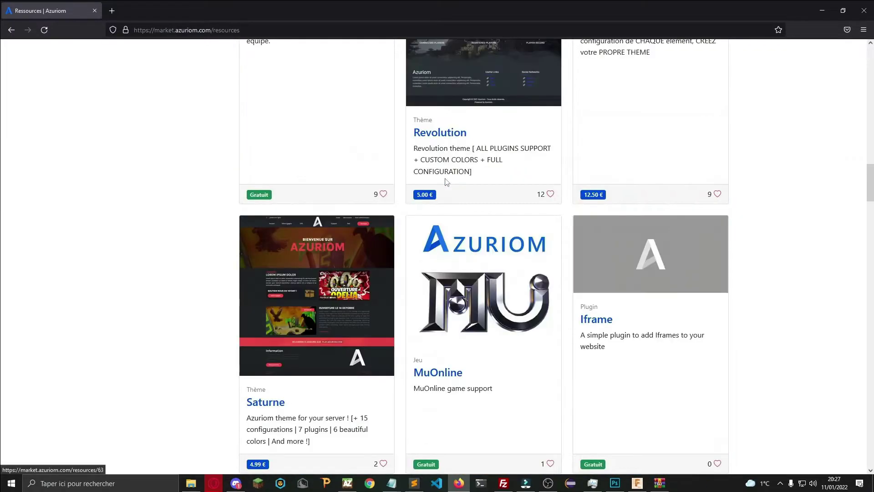
{"action": "scroll", "coordinate": [440, 332], "scroll_direction": "down", "scroll_amount": 15}
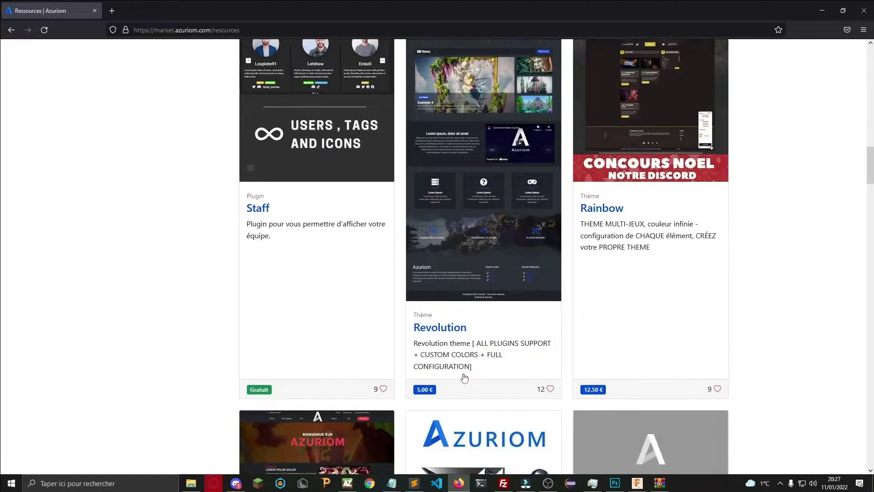
{"action": "scroll", "coordinate": [435, 260], "scroll_direction": "down", "scroll_amount": 20}
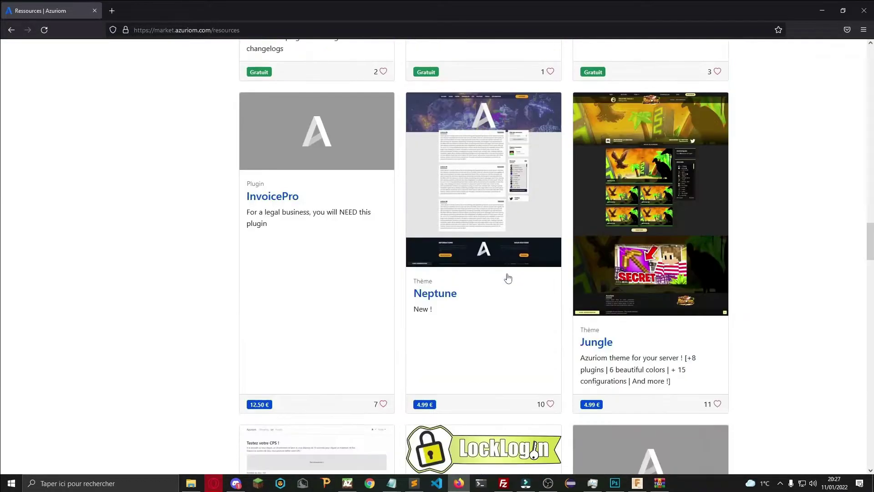
{"action": "scroll", "coordinate": [630, 254], "scroll_direction": "up", "scroll_amount": 12}
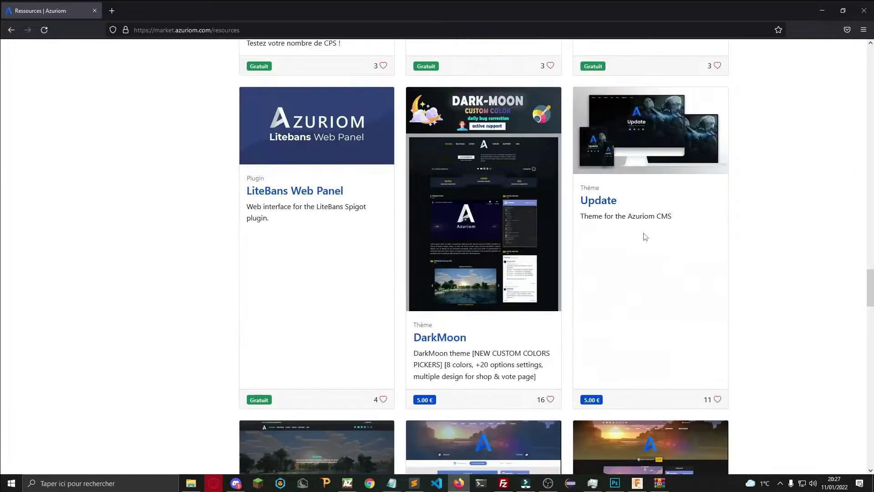
{"action": "scroll", "coordinate": [630, 254], "scroll_direction": "down", "scroll_amount": 7}
{"action": "scroll", "coordinate": [607, 286], "scroll_direction": "up", "scroll_amount": 2}
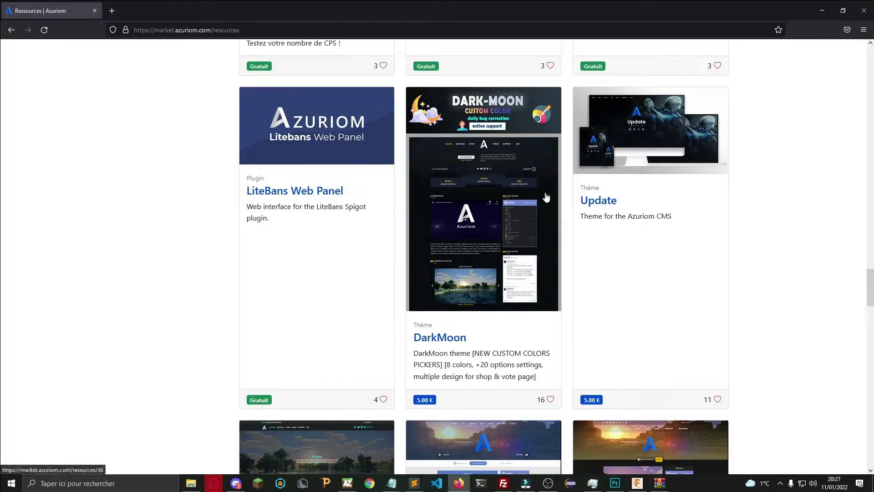
{"action": "scroll", "coordinate": [546, 197], "scroll_direction": "down", "scroll_amount": 7}
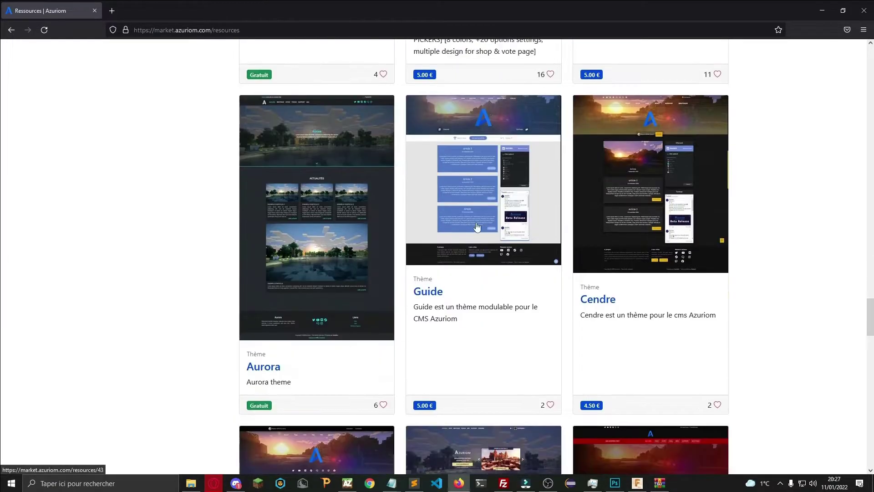
{"action": "scroll", "coordinate": [409, 228], "scroll_direction": "down", "scroll_amount": 14}
{"action": "scroll", "coordinate": [412, 227], "scroll_direction": "up", "scroll_amount": 7}
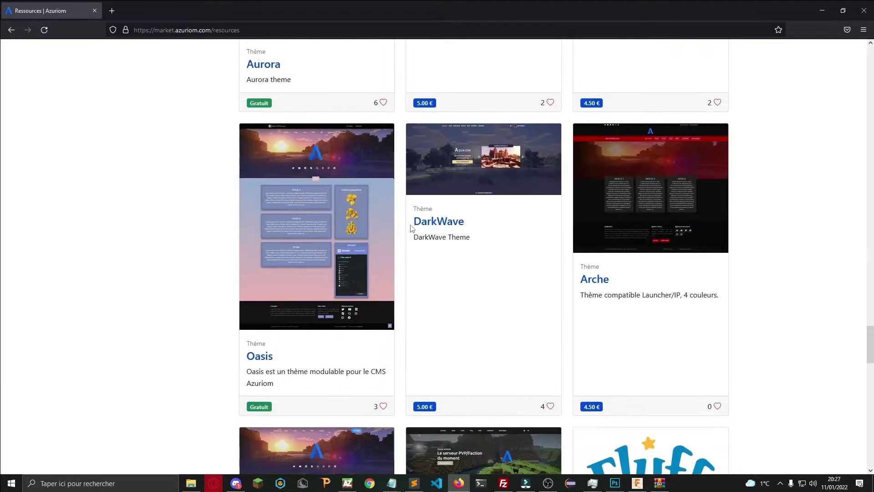
{"action": "scroll", "coordinate": [582, 231], "scroll_direction": "down", "scroll_amount": 20}
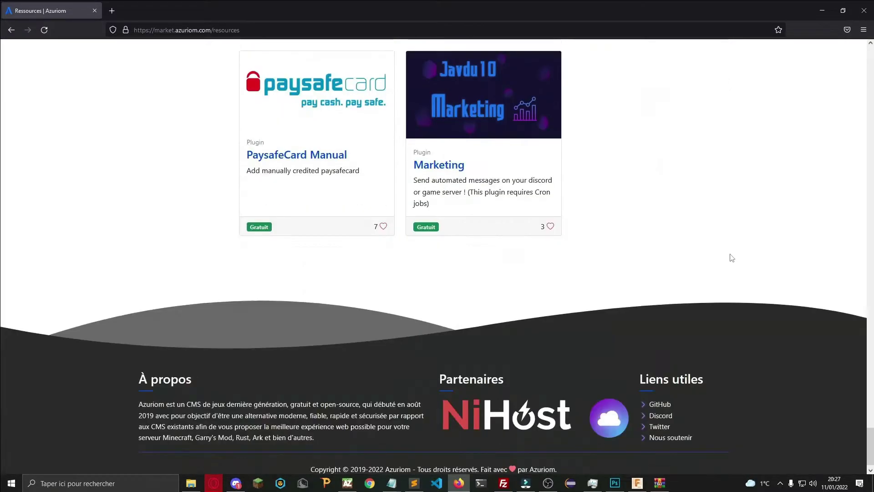
{"action": "middle_click", "coordinate": [757, 272]}
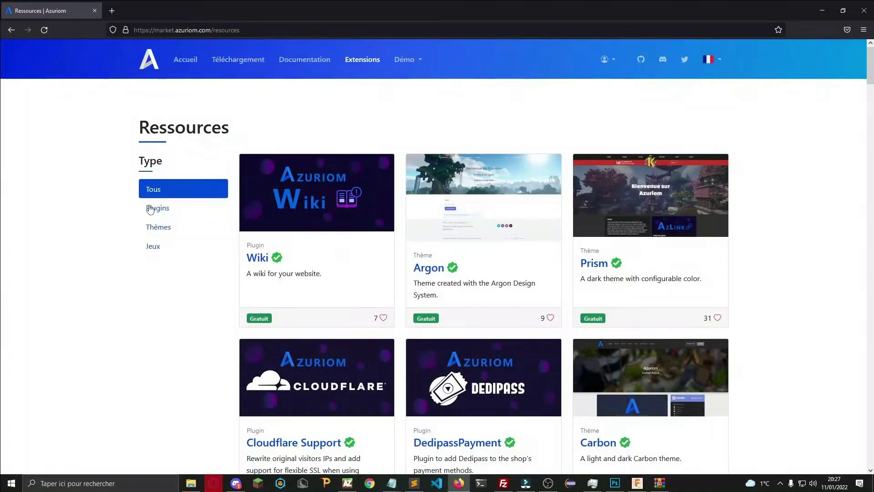
Filter the resources to Plugins and scroll through them.
{"action": "left_click", "coordinate": [150, 209]}
{"action": "scroll", "coordinate": [301, 217], "scroll_direction": "down", "scroll_amount": 3}
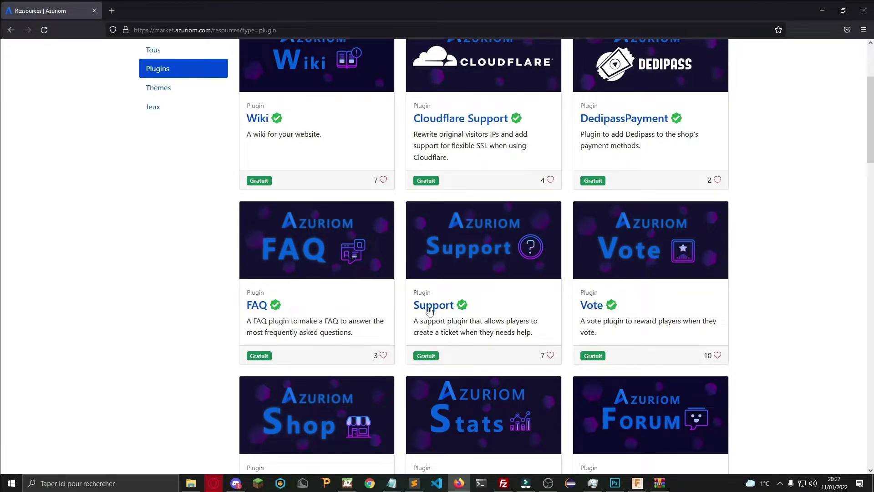
{"action": "scroll", "coordinate": [266, 310], "scroll_direction": "down", "scroll_amount": 4}
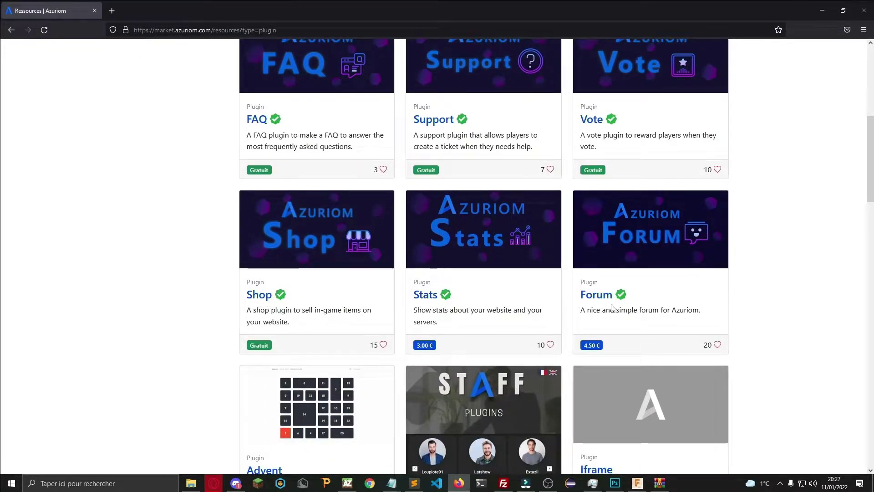
{"action": "scroll", "coordinate": [540, 294], "scroll_direction": "down", "scroll_amount": 4}
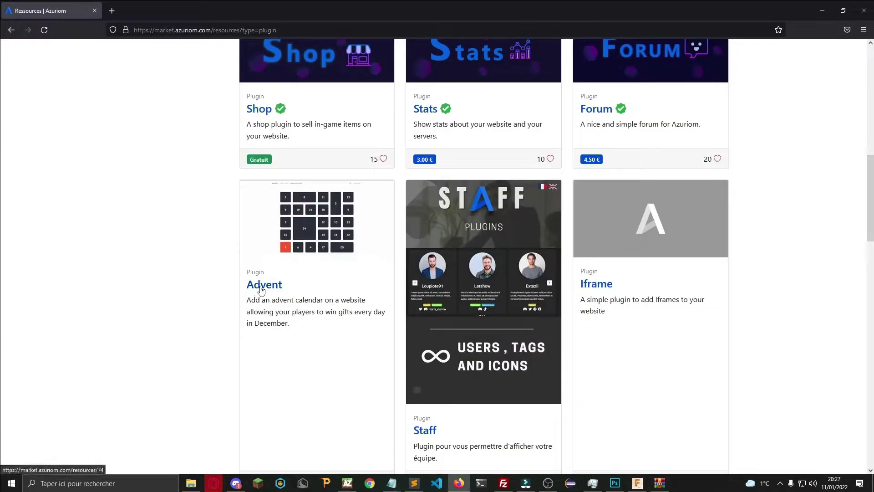
{"action": "scroll", "coordinate": [415, 342], "scroll_direction": "down", "scroll_amount": 3}
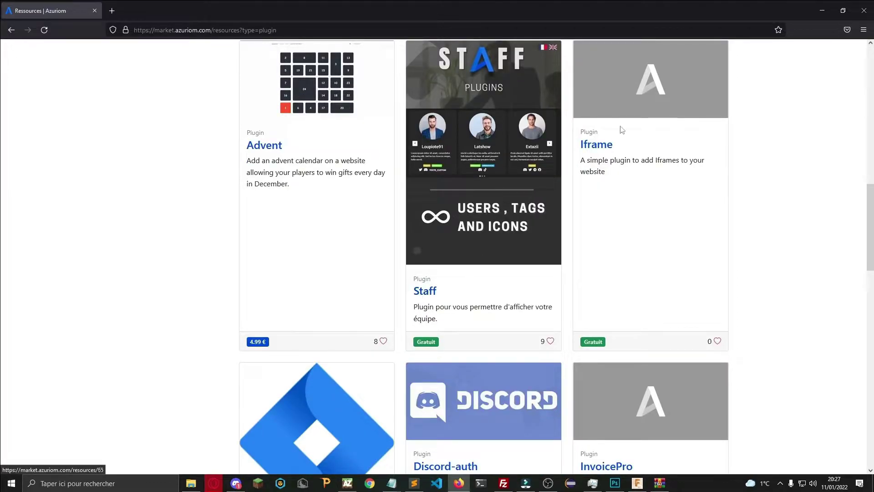
{"action": "scroll", "coordinate": [384, 302], "scroll_direction": "down", "scroll_amount": 4}
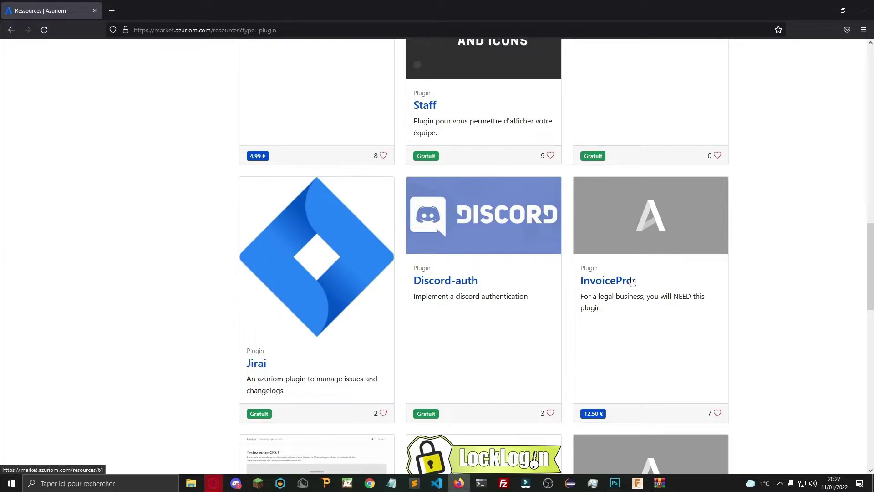
{"action": "scroll", "coordinate": [633, 281], "scroll_direction": "down", "scroll_amount": 1}
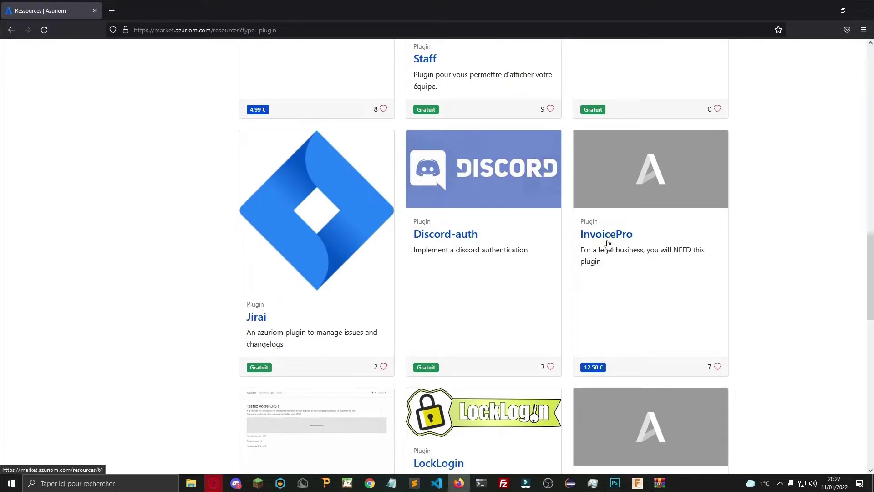
{"action": "scroll", "coordinate": [355, 282], "scroll_direction": "down", "scroll_amount": 6}
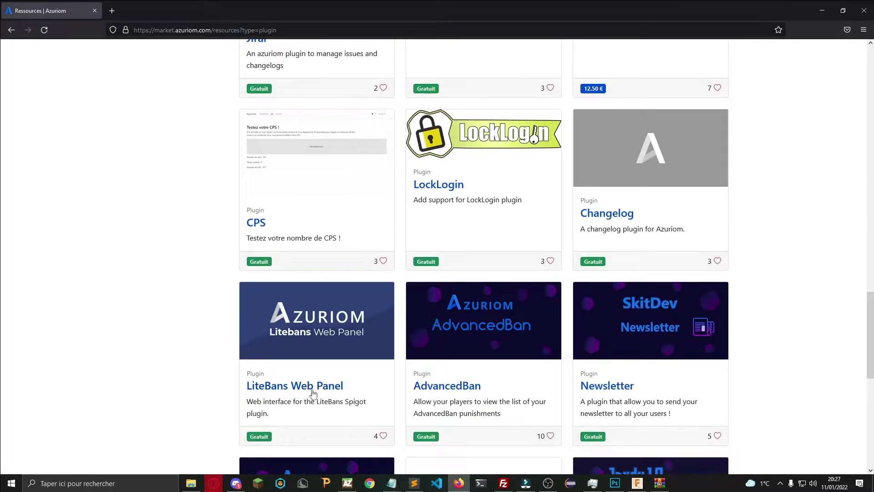
{"action": "scroll", "coordinate": [583, 376], "scroll_direction": "down", "scroll_amount": 1}
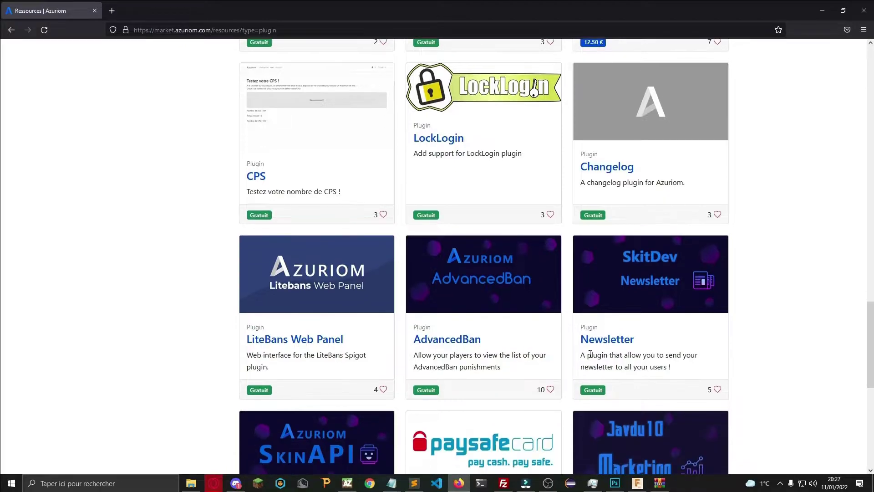
{"action": "scroll", "coordinate": [597, 344], "scroll_direction": "down", "scroll_amount": 5}
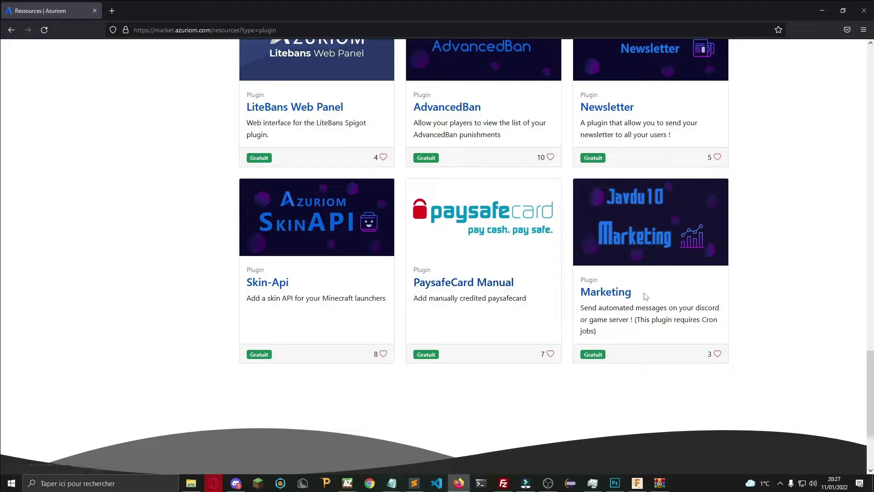
{"action": "scroll", "coordinate": [486, 301], "scroll_direction": "up", "scroll_amount": 1}
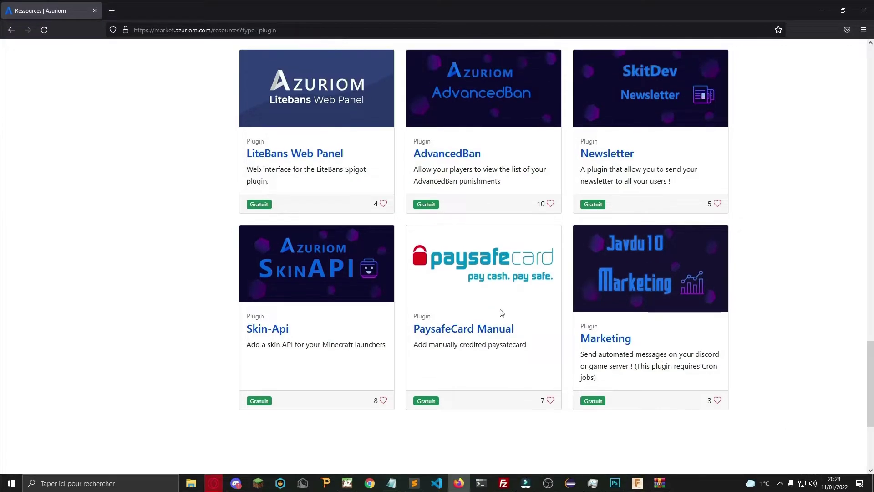
{"action": "scroll", "coordinate": [587, 324], "scroll_direction": "up", "scroll_amount": 20}
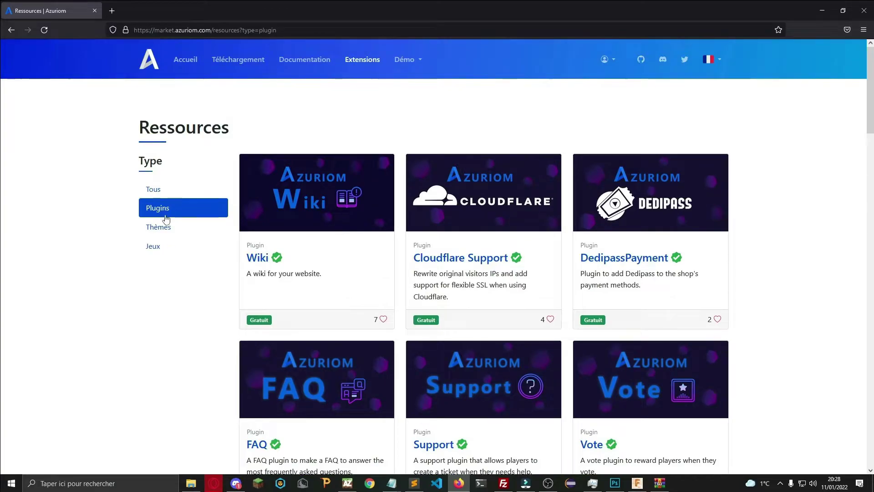
Filter the resources list by Thèmes, then by Jeux.
{"action": "left_click", "coordinate": [166, 225]}
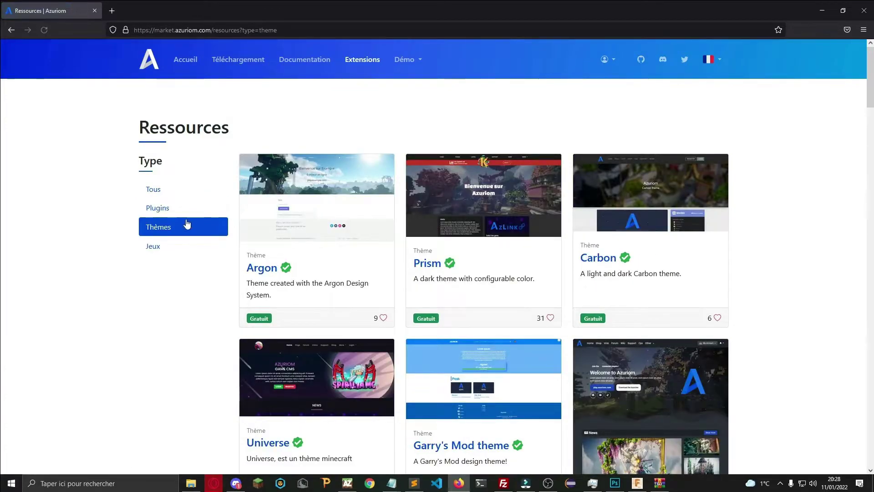
{"action": "scroll", "coordinate": [263, 246], "scroll_direction": "down", "scroll_amount": 3}
{"action": "scroll", "coordinate": [152, 245], "scroll_direction": "up", "scroll_amount": 3}
{"action": "left_click", "coordinate": [153, 245]}
Go back twice to the Téléchargement page and show the Démo site choices.
{"action": "key", "text": "alt+Left"}
{"action": "key", "text": "alt+Left"}
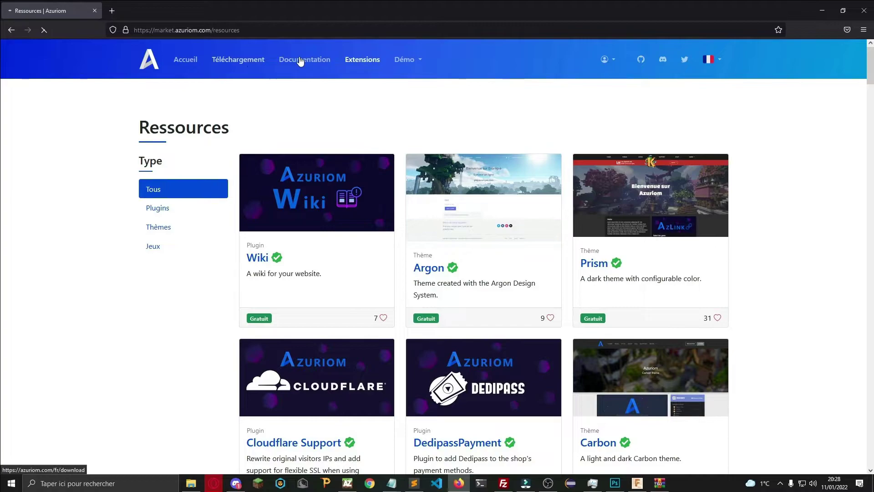
{"action": "key", "text": "alt+Left"}
{"action": "left_click", "coordinate": [396, 61]}
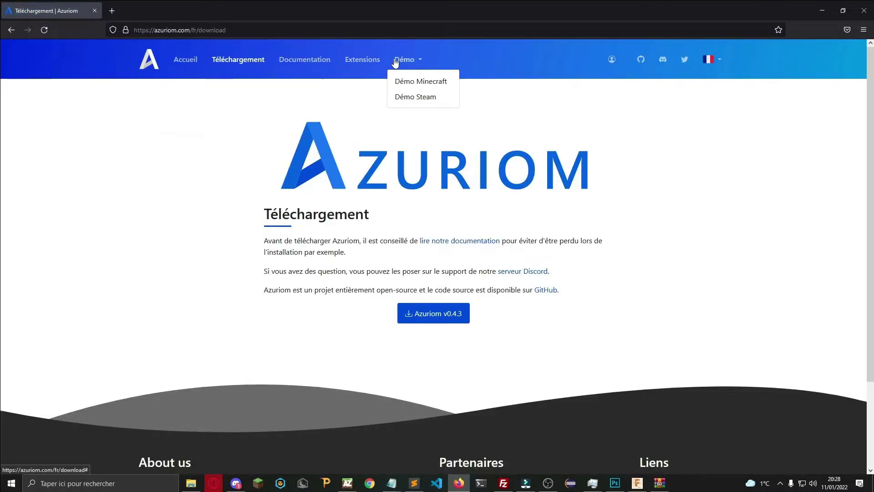
Open the Minecraft demo site and scroll its home page.
{"action": "left_click", "coordinate": [411, 80]}
{"action": "scroll", "coordinate": [227, 122], "scroll_direction": "down", "scroll_amount": 4}
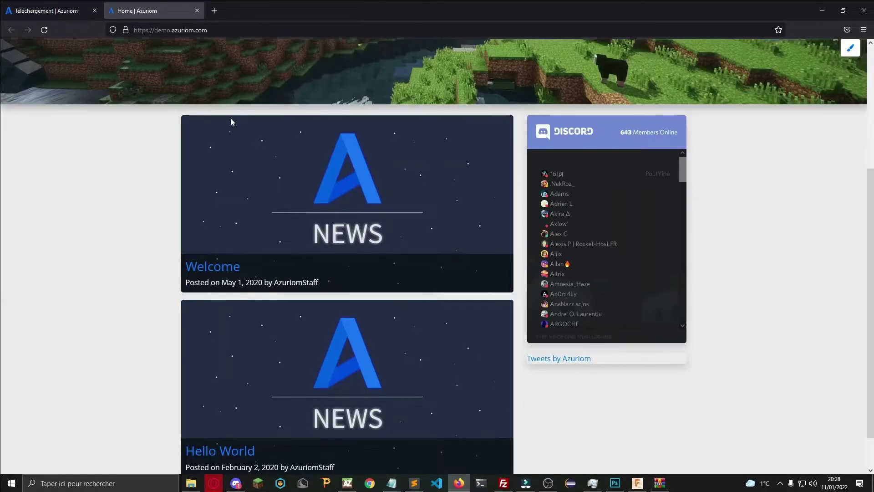
{"action": "scroll", "coordinate": [231, 118], "scroll_direction": "up", "scroll_amount": 4}
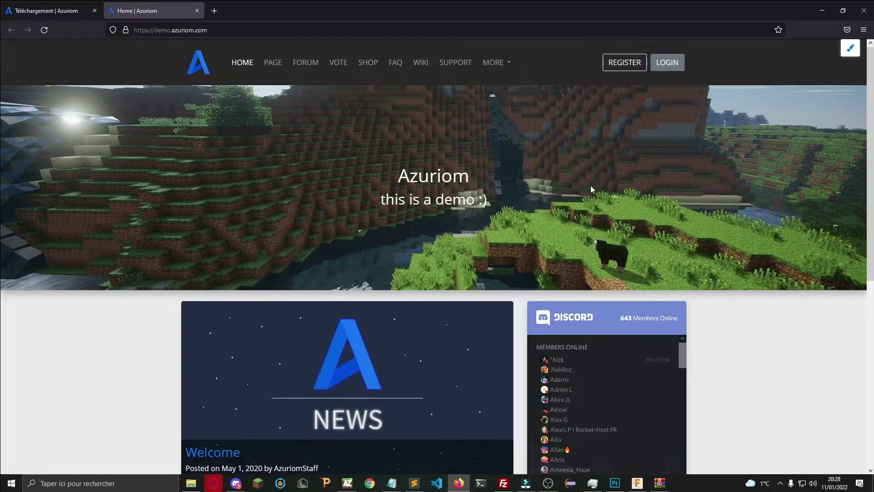
{"action": "scroll", "coordinate": [591, 185], "scroll_direction": "down", "scroll_amount": 5}
{"action": "scroll", "coordinate": [584, 169], "scroll_direction": "up", "scroll_amount": 5}
Visit the demo's Vote and Forum pages, then read the Lorem ipsum discussion.
{"action": "left_click", "coordinate": [343, 65]}
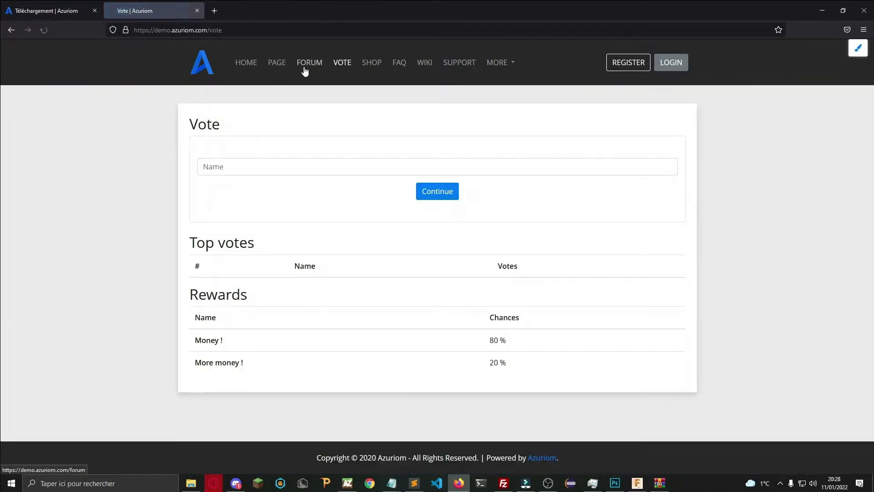
{"action": "left_click", "coordinate": [305, 68]}
{"action": "scroll", "coordinate": [319, 223], "scroll_direction": "down", "scroll_amount": 1}
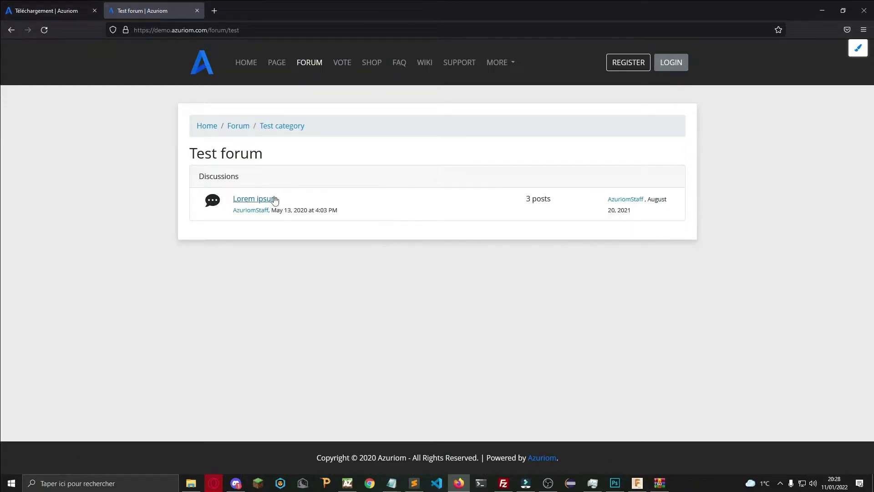
{"action": "left_click", "coordinate": [274, 200]}
{"action": "scroll", "coordinate": [531, 166], "scroll_direction": "down", "scroll_amount": 10}
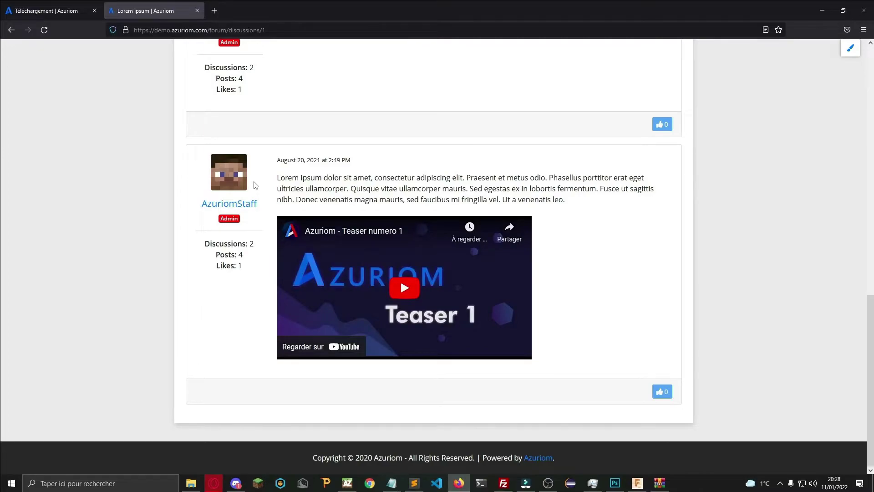
{"action": "scroll", "coordinate": [249, 200], "scroll_direction": "up", "scroll_amount": 10}
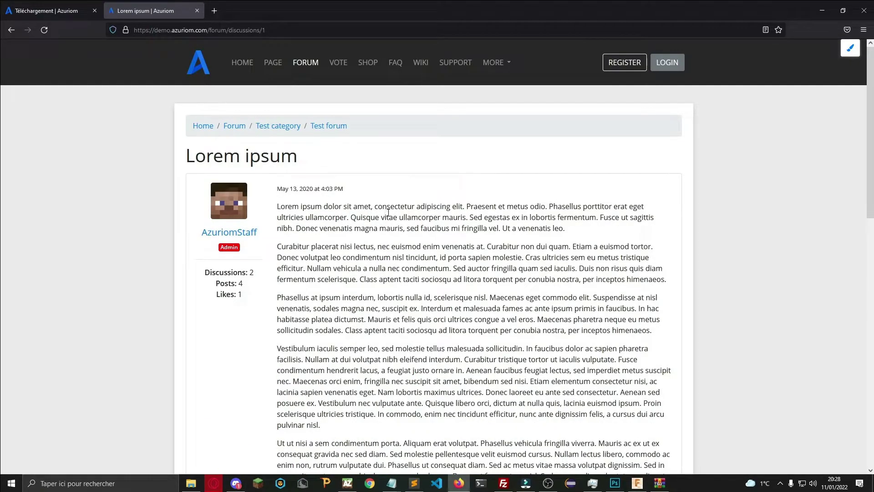
{"action": "scroll", "coordinate": [387, 213], "scroll_direction": "down", "scroll_amount": 1}
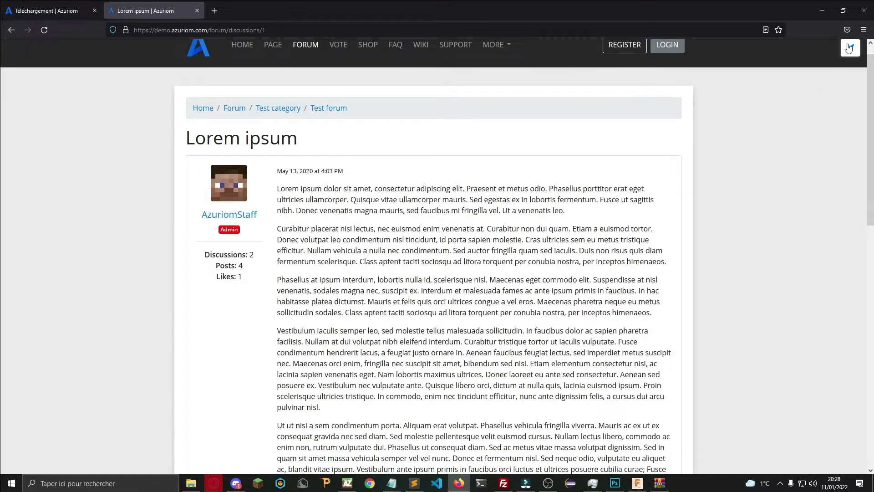
Preview the demo forum in the Rainbow and Universe themes.
{"action": "left_click", "coordinate": [849, 47]}
{"action": "scroll", "coordinate": [800, 261], "scroll_direction": "down", "scroll_amount": 4}
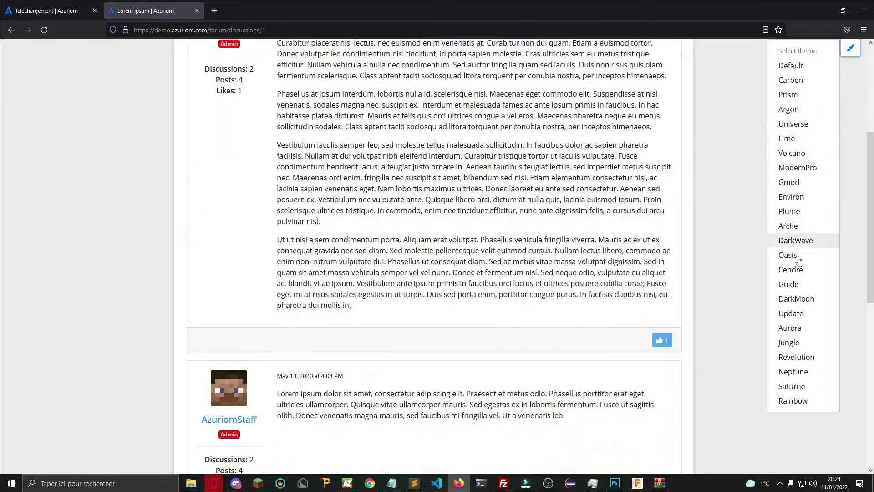
{"action": "left_click", "coordinate": [793, 401]}
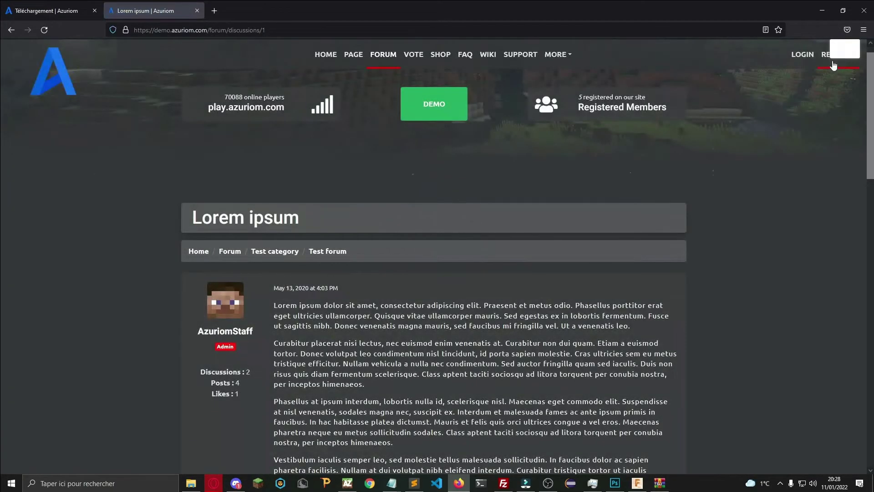
{"action": "left_click", "coordinate": [841, 56]}
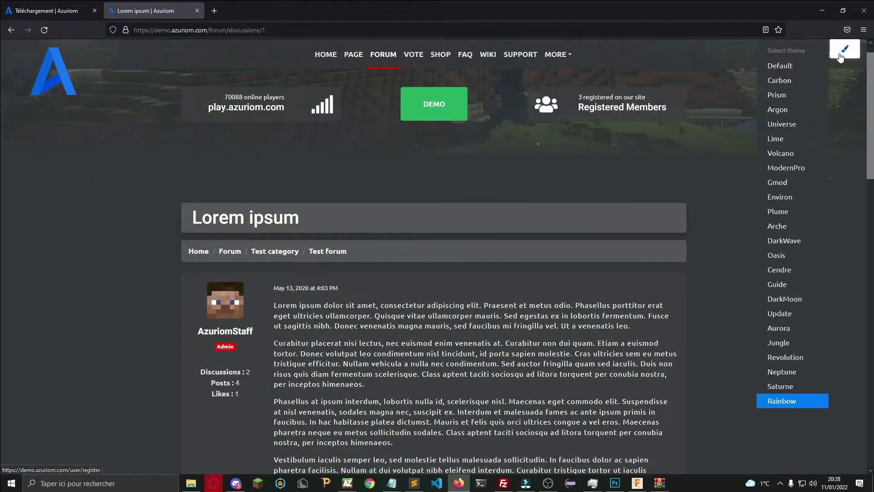
{"action": "left_click", "coordinate": [807, 128]}
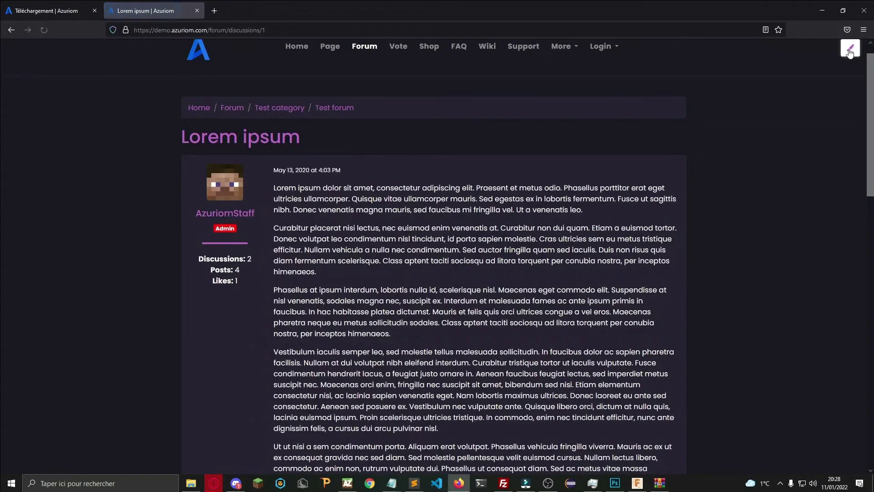
Preview the forum in Volcano, Arche, Cendre, Neptune, Saturne and Carbon themes.
{"action": "left_click", "coordinate": [850, 48]}
{"action": "left_click", "coordinate": [814, 153]}
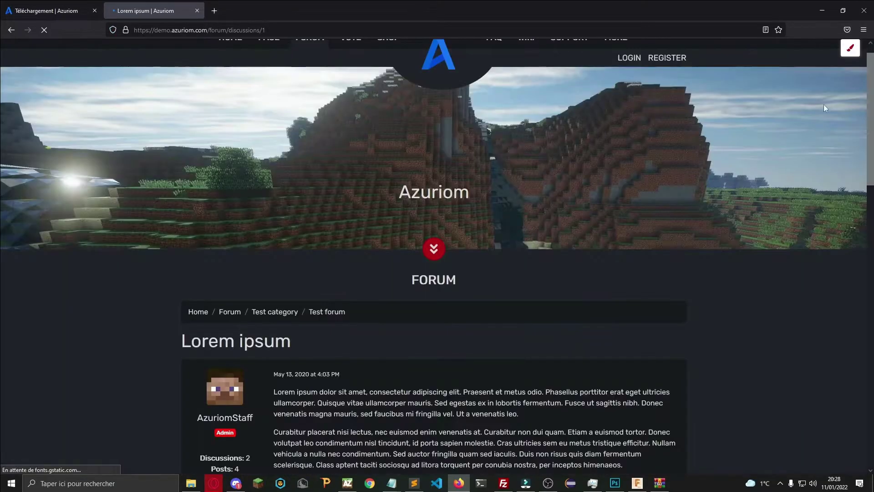
{"action": "left_click", "coordinate": [850, 48]}
{"action": "left_click", "coordinate": [807, 233]}
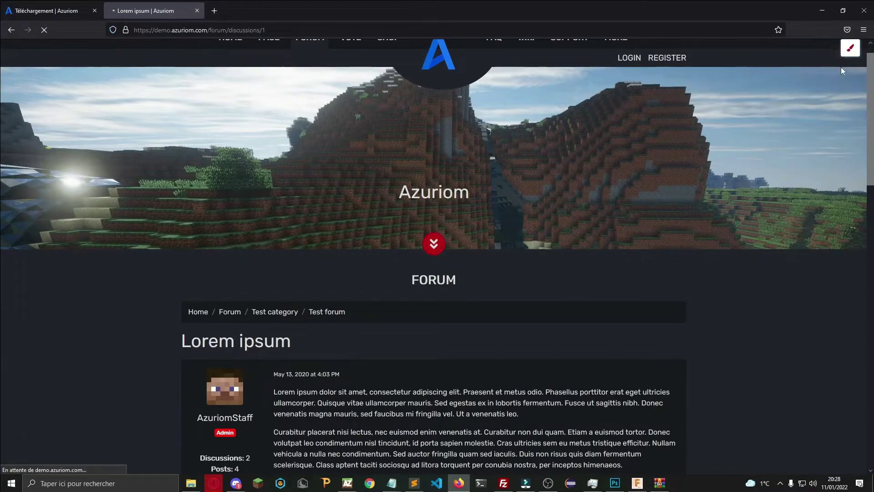
{"action": "left_click", "coordinate": [850, 49]}
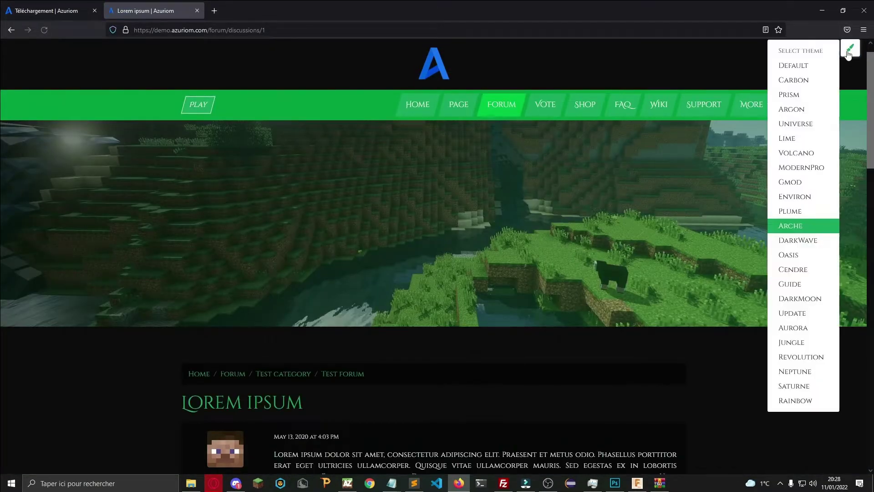
{"action": "left_click", "coordinate": [795, 269]}
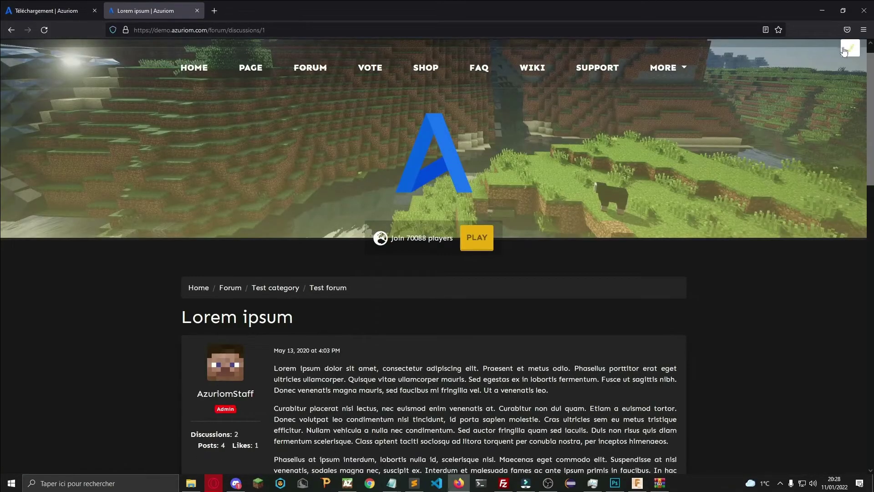
{"action": "left_click", "coordinate": [848, 49]}
{"action": "left_click", "coordinate": [798, 371]}
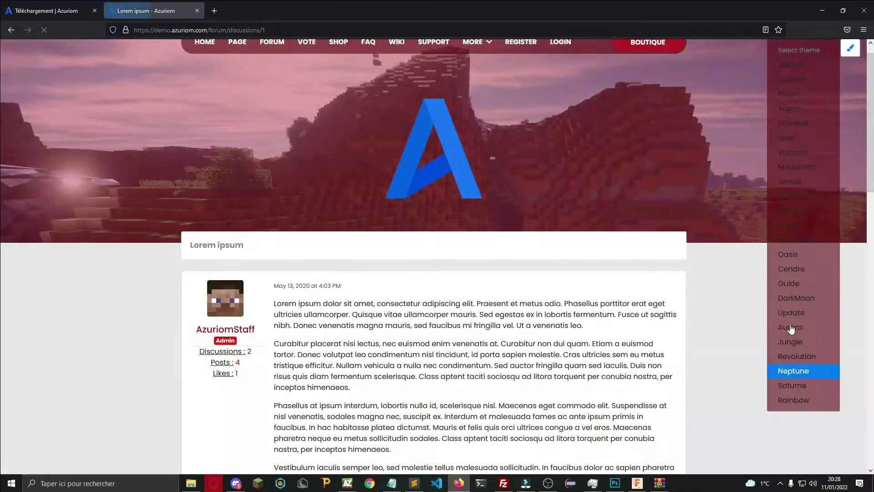
{"action": "left_click", "coordinate": [791, 391]}
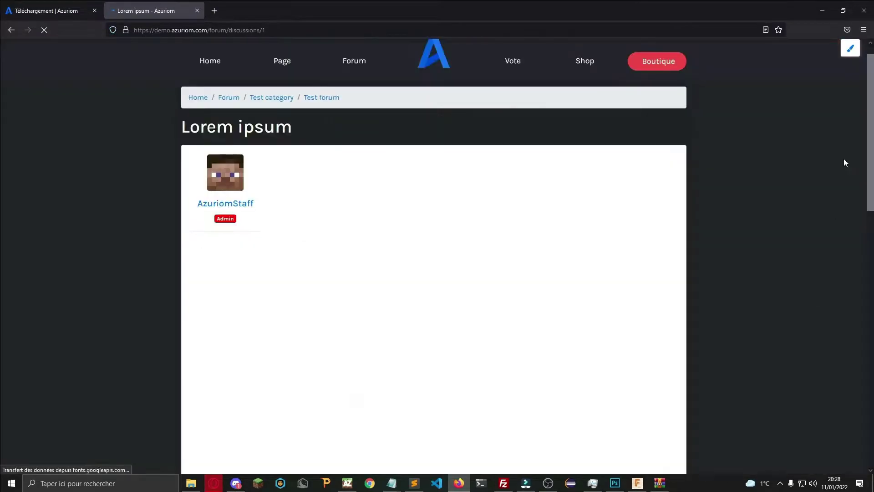
{"action": "left_click", "coordinate": [850, 48]}
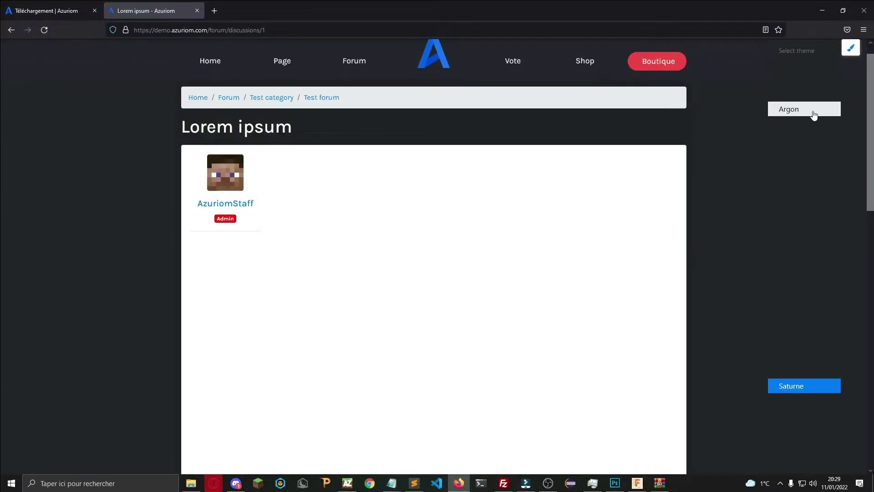
{"action": "left_click", "coordinate": [813, 109]}
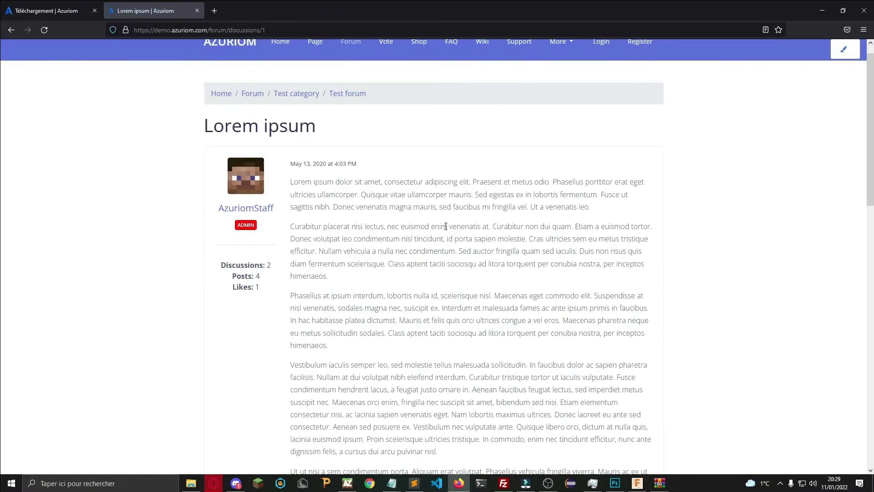
Open the official Azuriom homepage in a new tab from the demo's extra links.
{"action": "scroll", "coordinate": [446, 226], "scroll_direction": "down", "scroll_amount": 2}
{"action": "scroll", "coordinate": [455, 109], "scroll_direction": "up", "scroll_amount": 3}
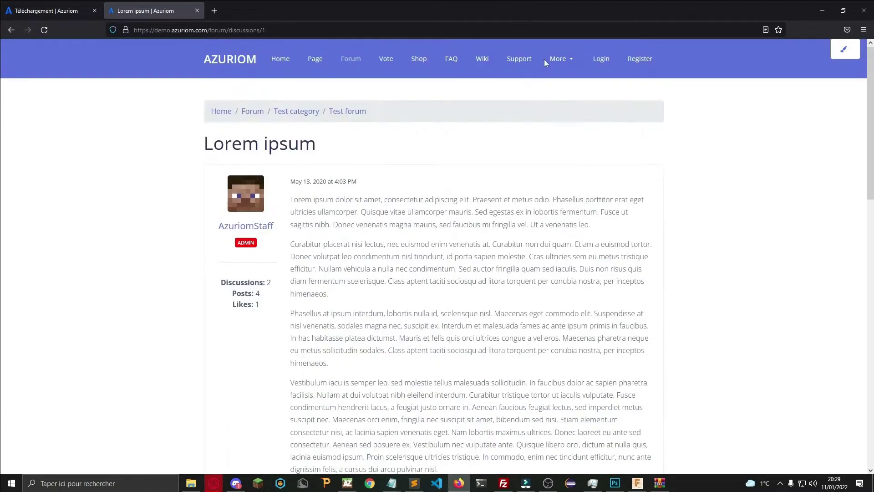
{"action": "left_click", "coordinate": [560, 61]}
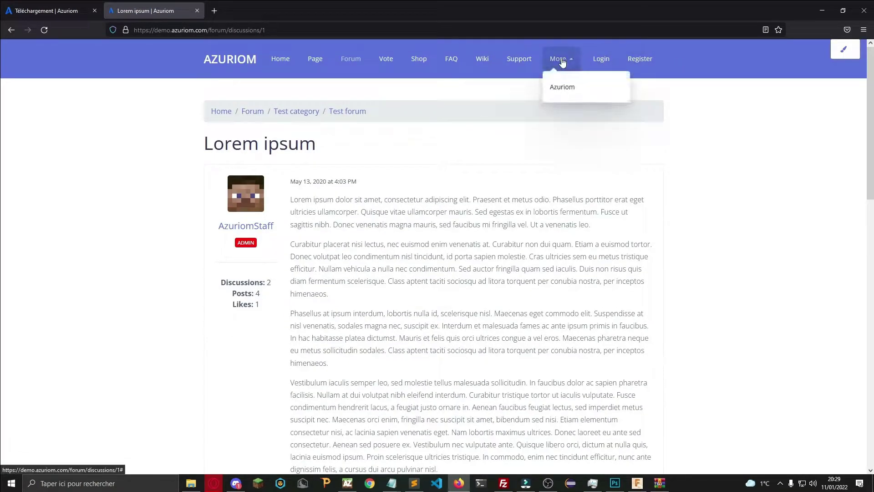
{"action": "left_click", "coordinate": [562, 88]}
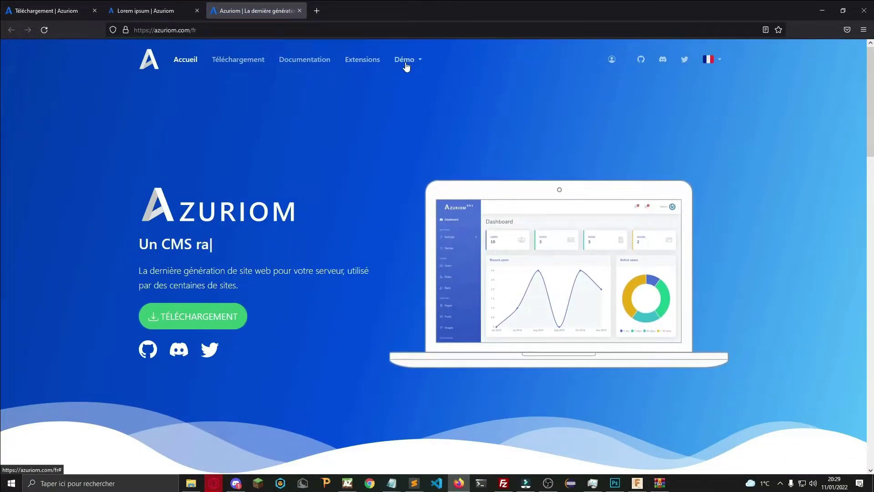
Check the Azuriom site's language list, then open a new blank tab.
{"action": "left_click", "coordinate": [709, 59]}
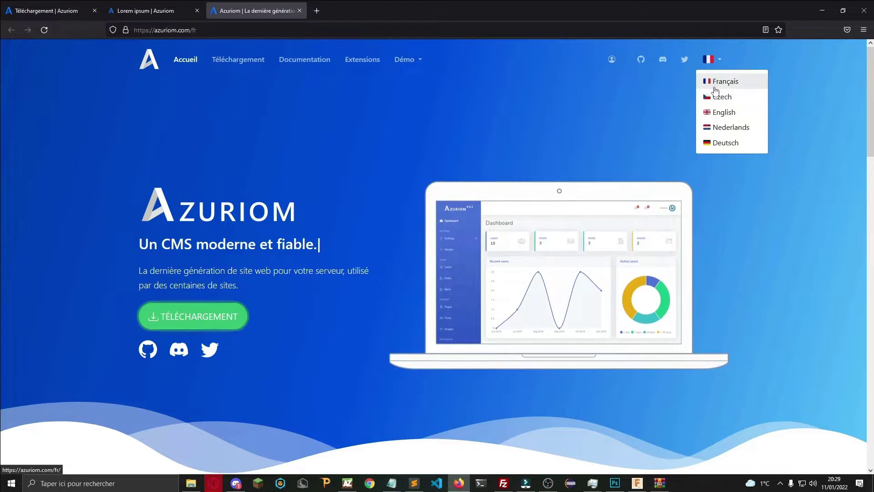
{"action": "left_click", "coordinate": [317, 10]}
Load by-hoster.com and scroll down to its hosting plans.
{"action": "type", "text": "by-hoster.com/"}
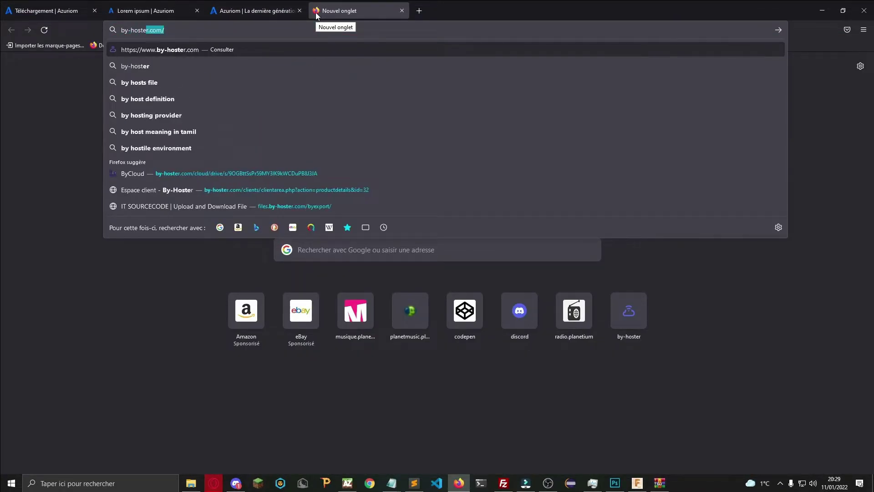
{"action": "key", "text": "Return"}
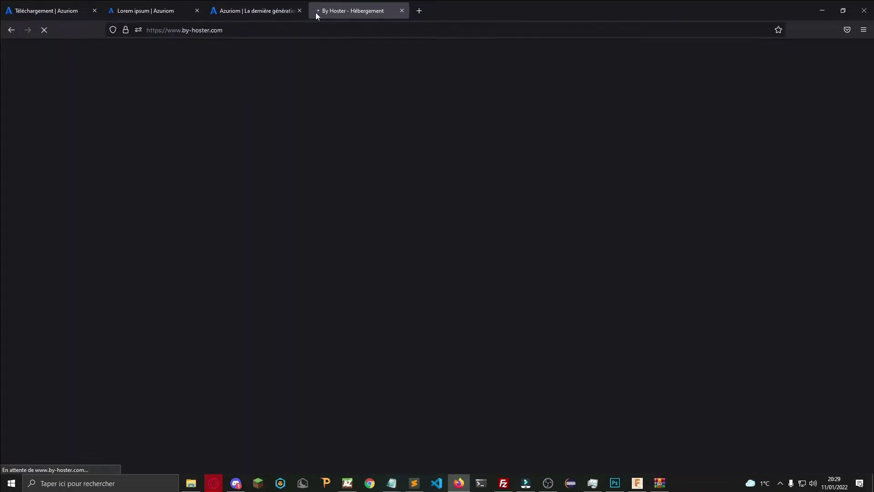
{"action": "scroll", "coordinate": [414, 141], "scroll_direction": "down", "scroll_amount": 5}
{"action": "scroll", "coordinate": [408, 94], "scroll_direction": "up", "scroll_amount": 5}
{"action": "scroll", "coordinate": [408, 97], "scroll_direction": "down", "scroll_amount": 15}
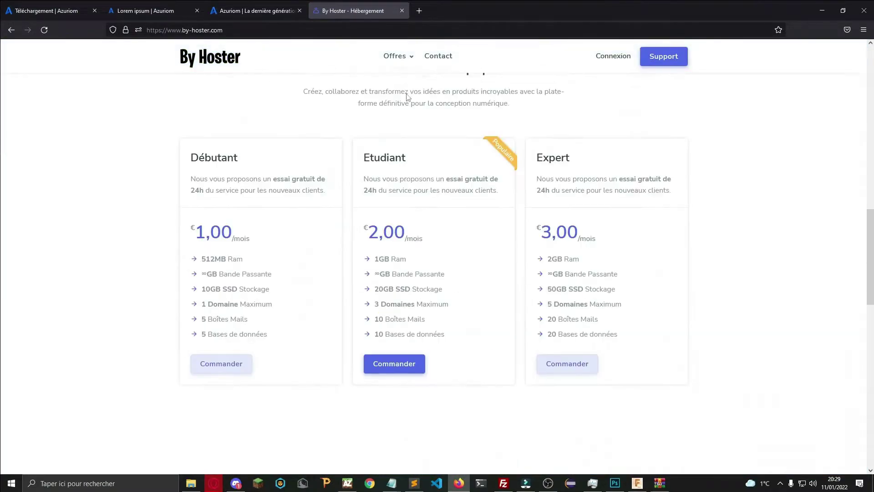
{"action": "scroll", "coordinate": [404, 93], "scroll_direction": "up", "scroll_amount": 8}
{"action": "scroll", "coordinate": [403, 92], "scroll_direction": "down", "scroll_amount": 3}
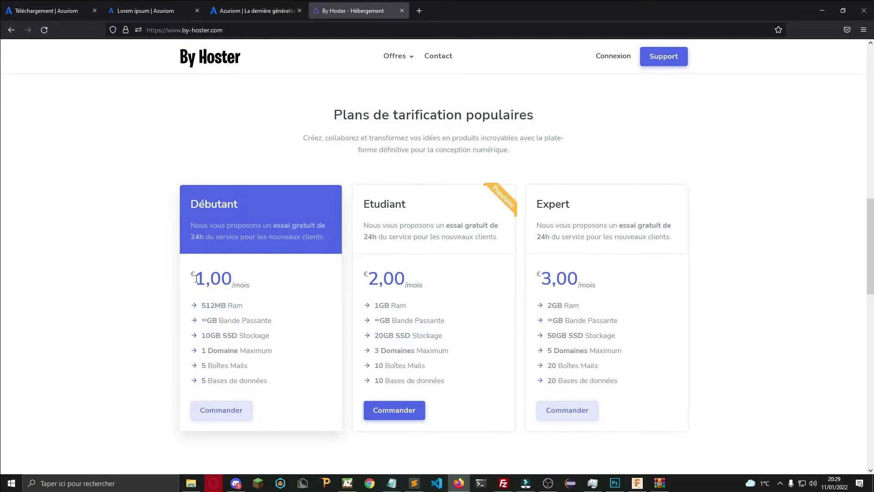
Compare Débutant 1,00, Etudiant 2,00 and Expert 3,00 prices, then order the Expert plan.
{"action": "left_click_drag", "start_coordinate": [196, 278], "coordinate": [239, 282]}
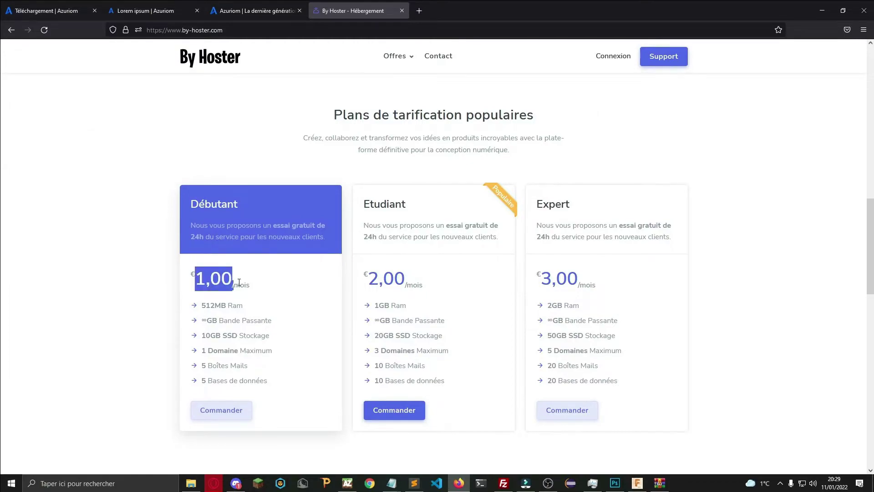
{"action": "left_click", "coordinate": [292, 289]}
{"action": "left_click_drag", "start_coordinate": [368, 279], "coordinate": [402, 276]}
{"action": "left_click", "coordinate": [225, 303]}
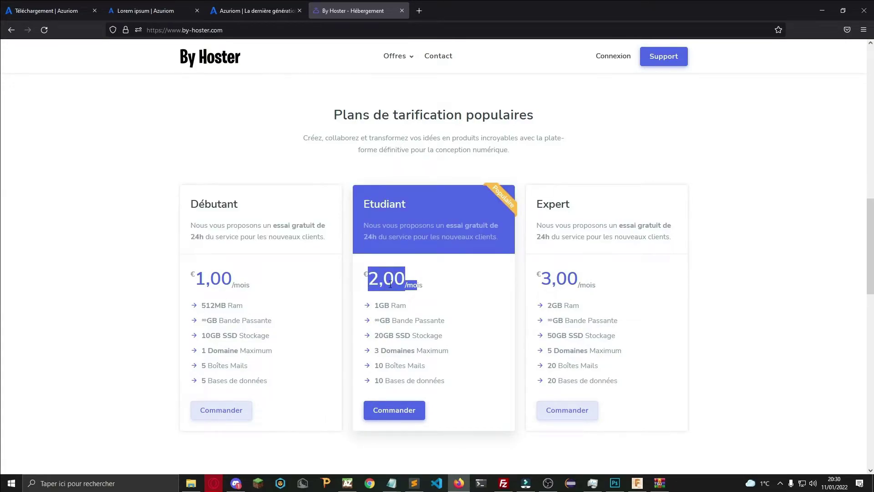
{"action": "left_click", "coordinate": [392, 283]}
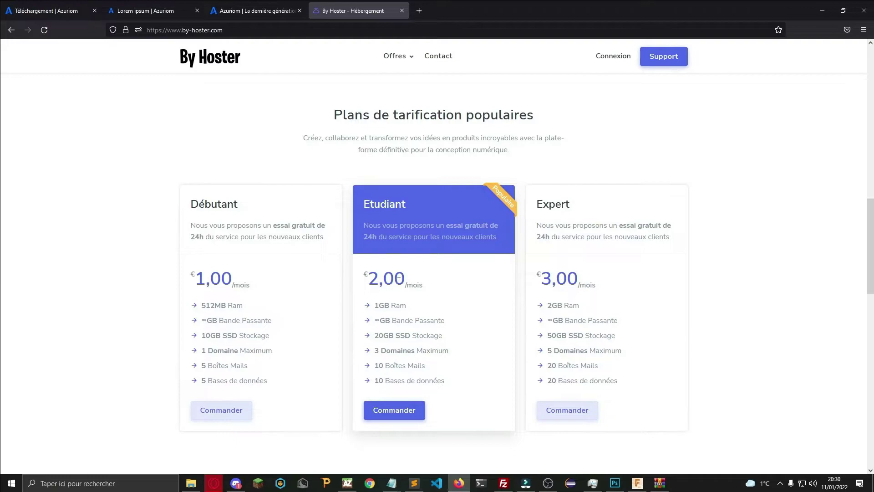
{"action": "left_click_drag", "start_coordinate": [573, 285], "coordinate": [576, 285]}
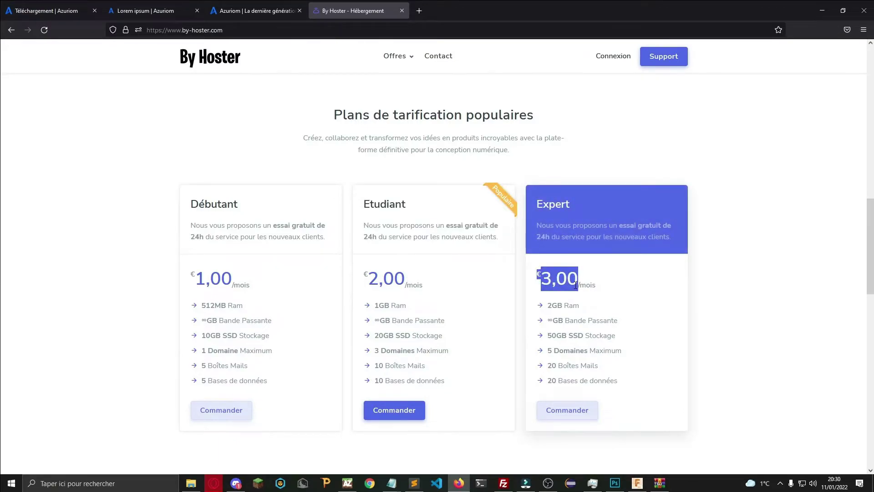
{"action": "left_click", "coordinate": [568, 409]}
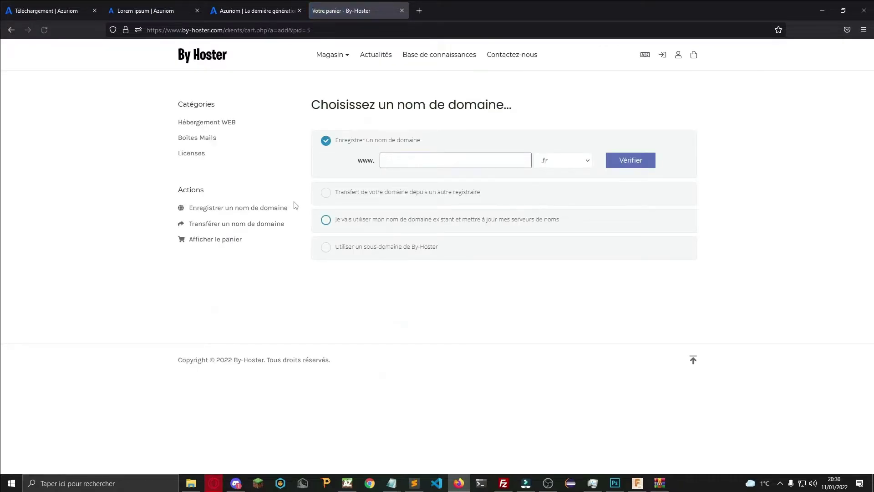
Browse the Hébergement WEB offers including WEB Illimitée, then the Boites Mails and Licenses categories.
{"action": "left_click", "coordinate": [196, 138]}
{"action": "scroll", "coordinate": [465, 255], "scroll_direction": "down", "scroll_amount": 6}
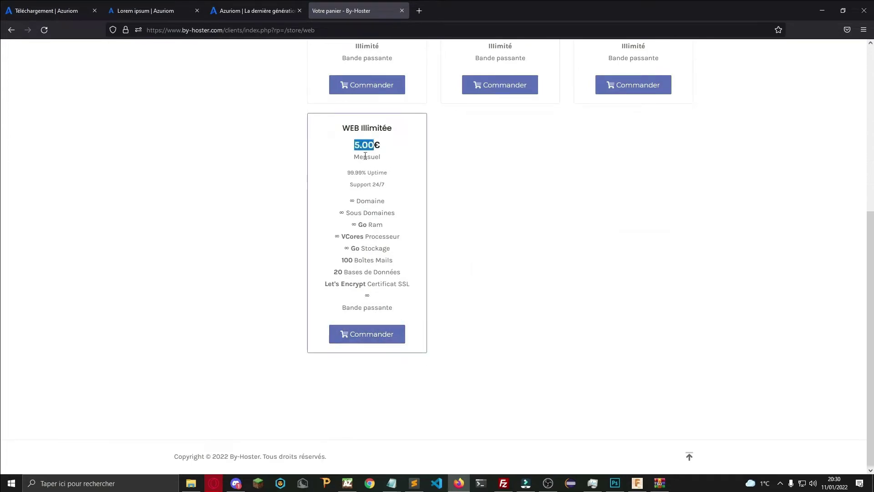
{"action": "left_click", "coordinate": [365, 155]}
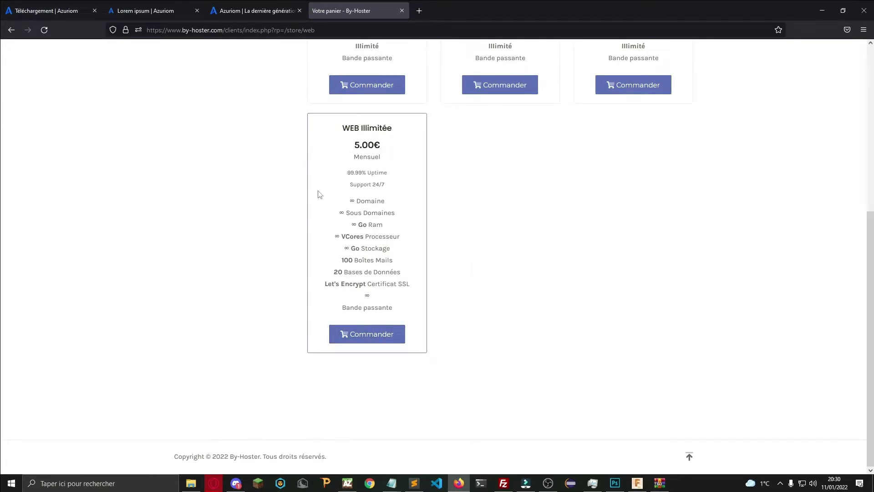
{"action": "scroll", "coordinate": [318, 194], "scroll_direction": "up", "scroll_amount": 5}
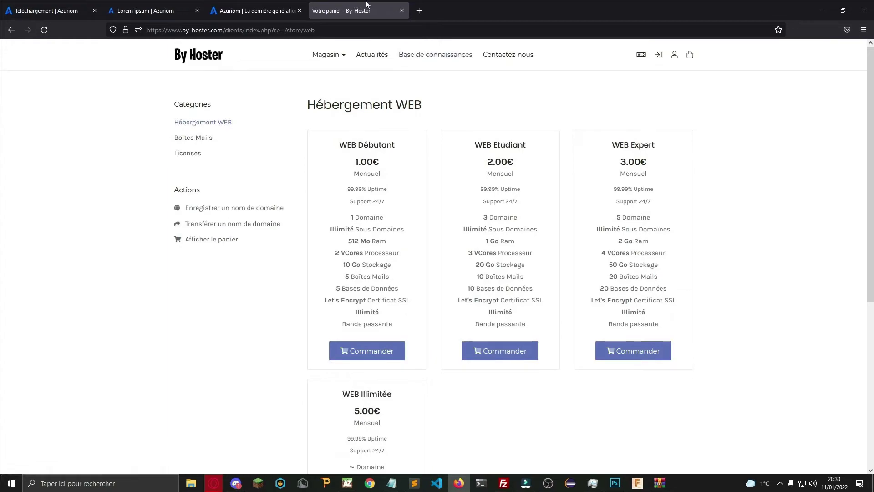
{"action": "left_click", "coordinate": [188, 138]}
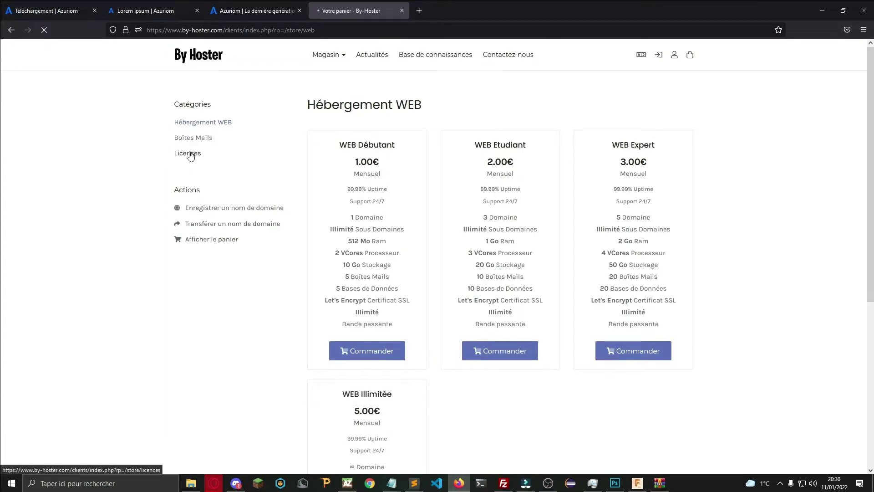
{"action": "left_click", "coordinate": [197, 157]}
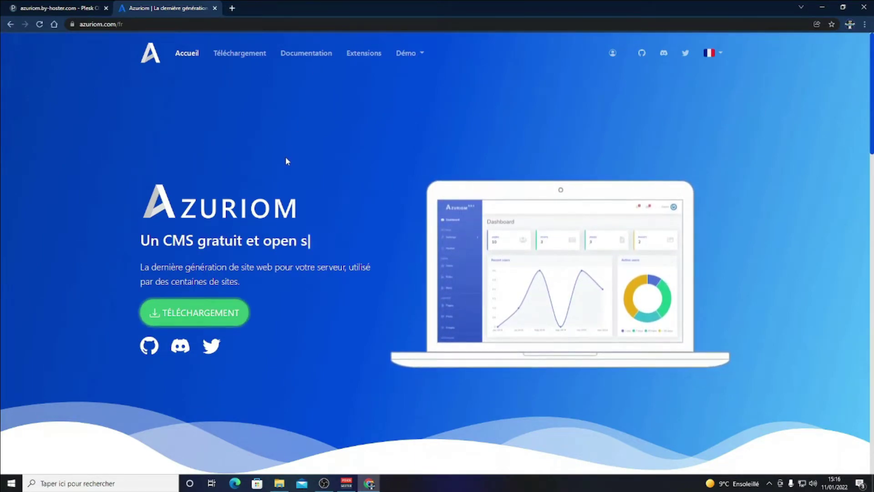
Open the SSL/TLS certificate options for azuriom.by-hoster.com in Plesk.
{"action": "left_click", "coordinate": [71, 5]}
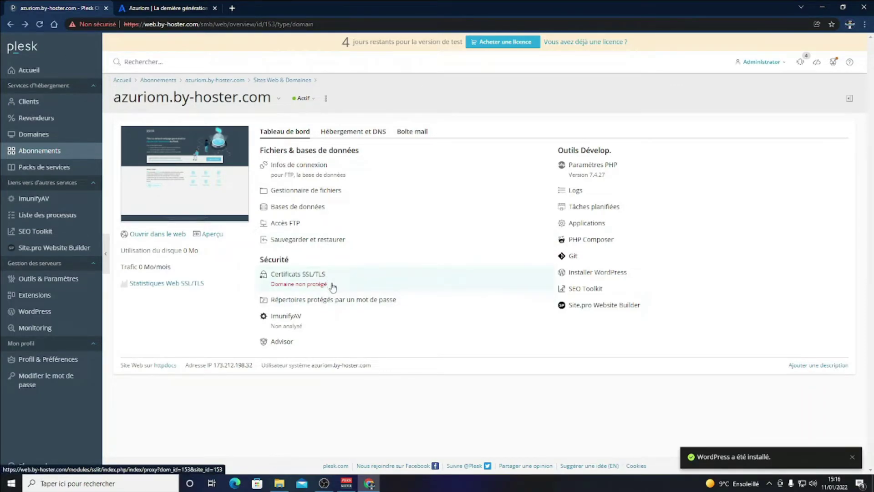
{"action": "left_click", "coordinate": [329, 288]}
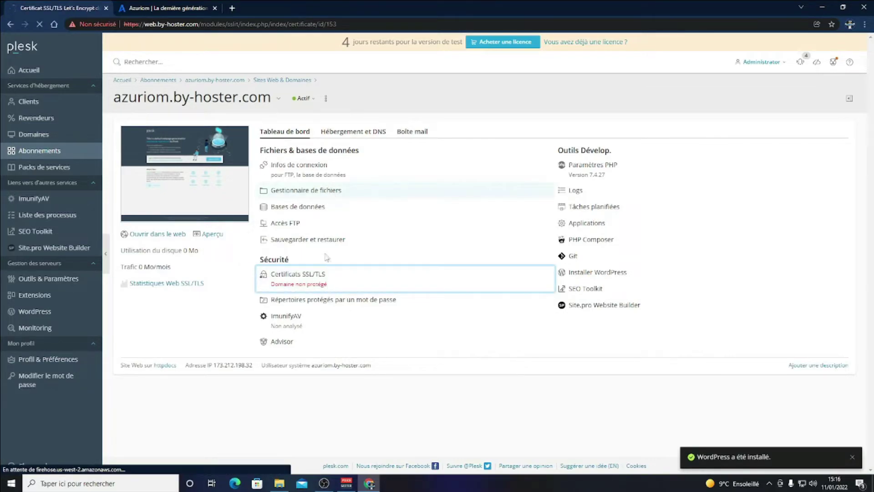
{"action": "scroll", "coordinate": [245, 248], "scroll_direction": "down", "scroll_amount": 2}
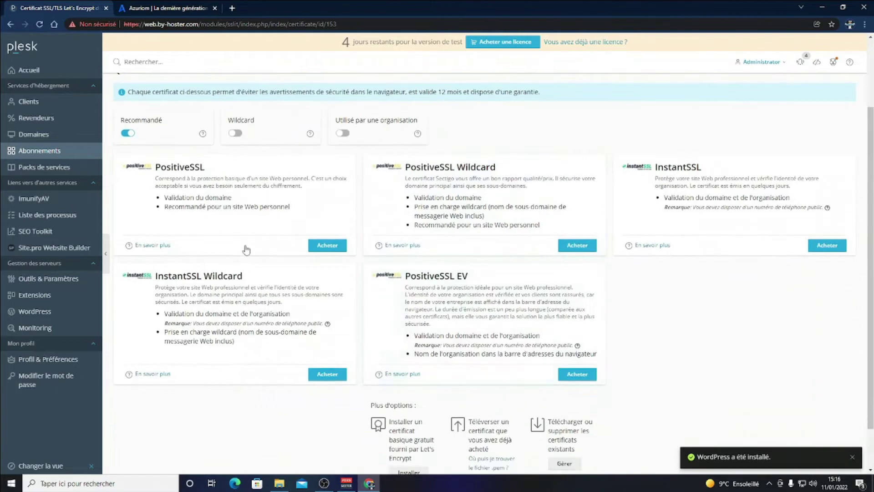
{"action": "scroll", "coordinate": [182, 183], "scroll_direction": "up", "scroll_amount": 2}
{"action": "scroll", "coordinate": [128, 119], "scroll_direction": "down", "scroll_amount": 3}
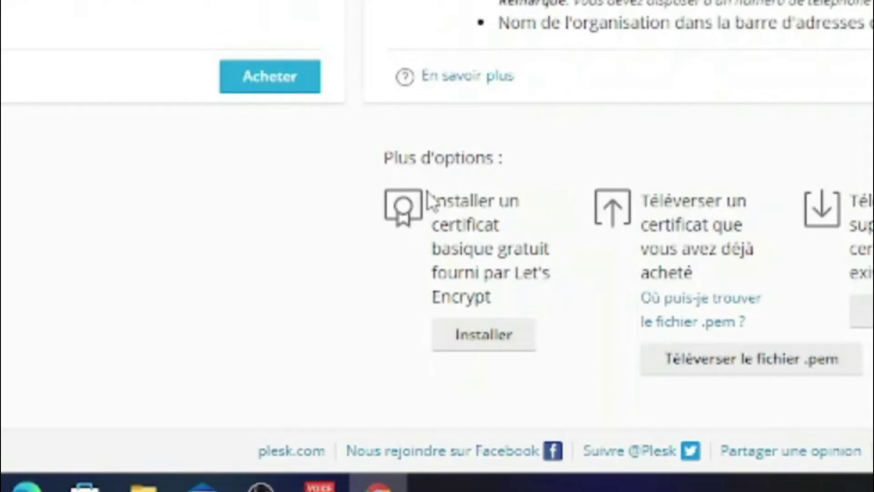
Issue the free Let's Encrypt certificate and refresh the page.
{"action": "left_click_drag", "start_coordinate": [388, 369], "coordinate": [434, 390]}
{"action": "left_click_drag", "start_coordinate": [552, 246], "coordinate": [390, 316]}
{"action": "left_click", "coordinate": [478, 334]}
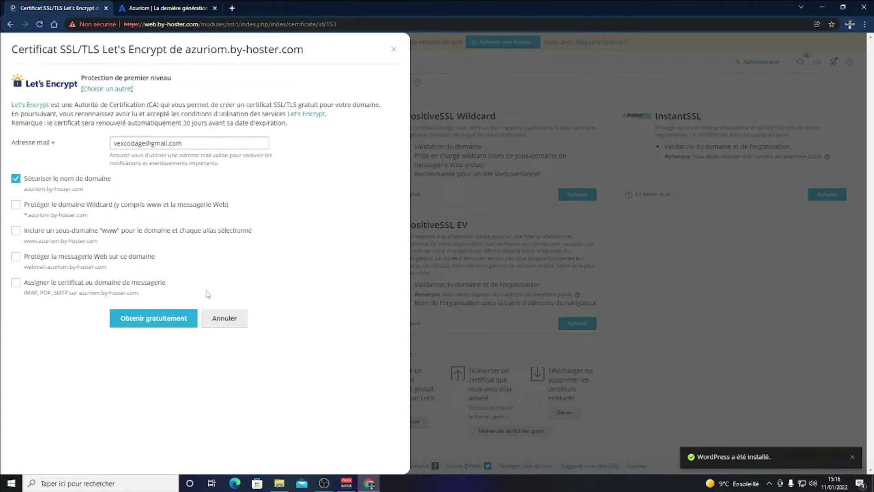
{"action": "left_click", "coordinate": [160, 318]}
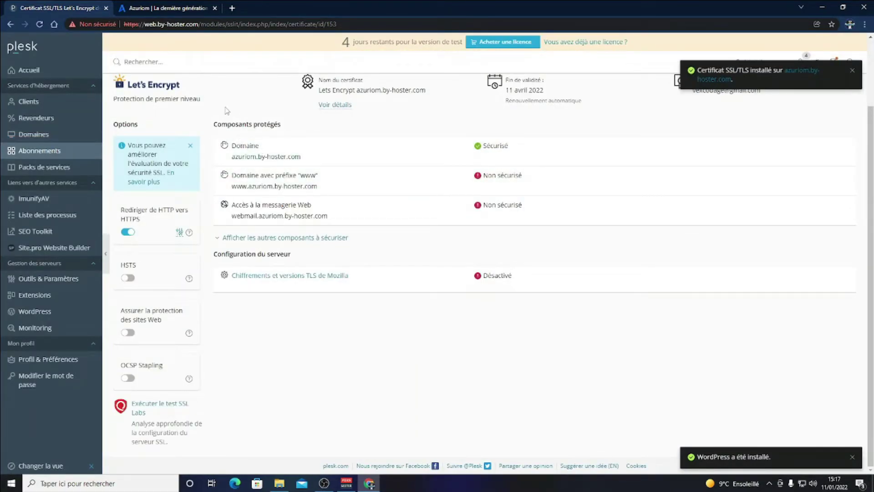
{"action": "key", "text": "F5"}
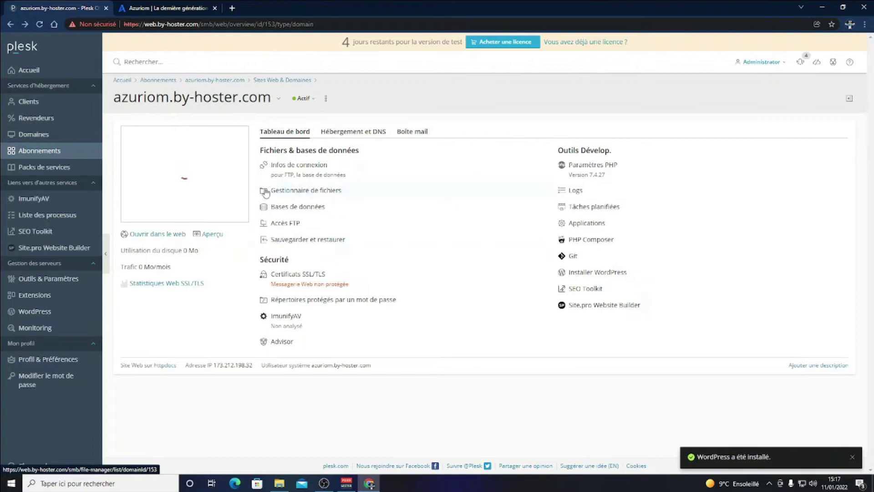
Download AzuriomInstaller.zip from the azuriom.com download page.
{"action": "left_click", "coordinate": [266, 192]}
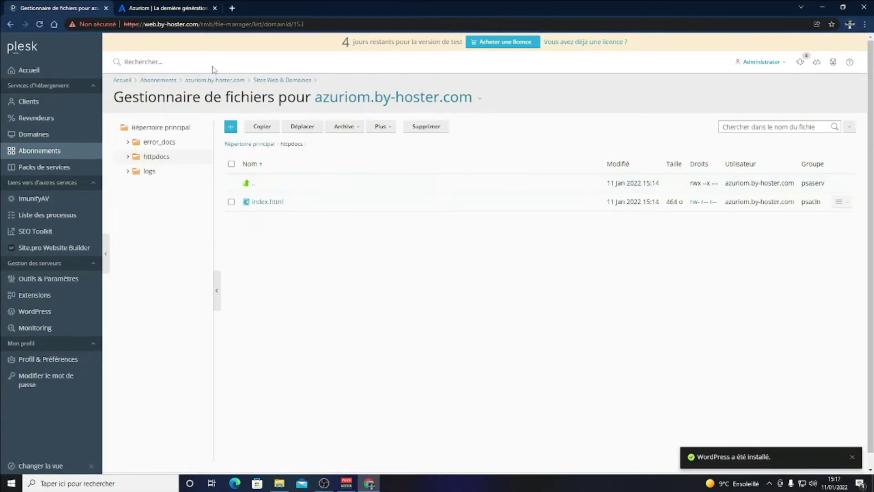
{"action": "left_click", "coordinate": [164, 8]}
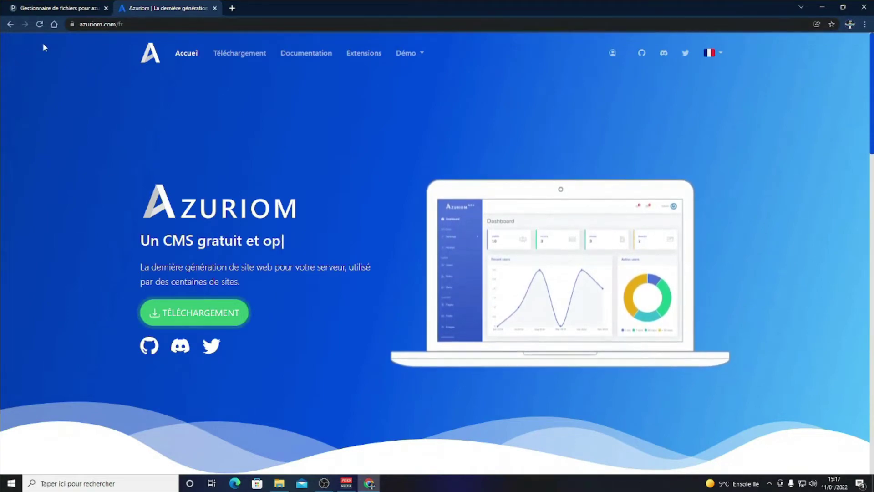
{"action": "left_click", "coordinate": [195, 313]}
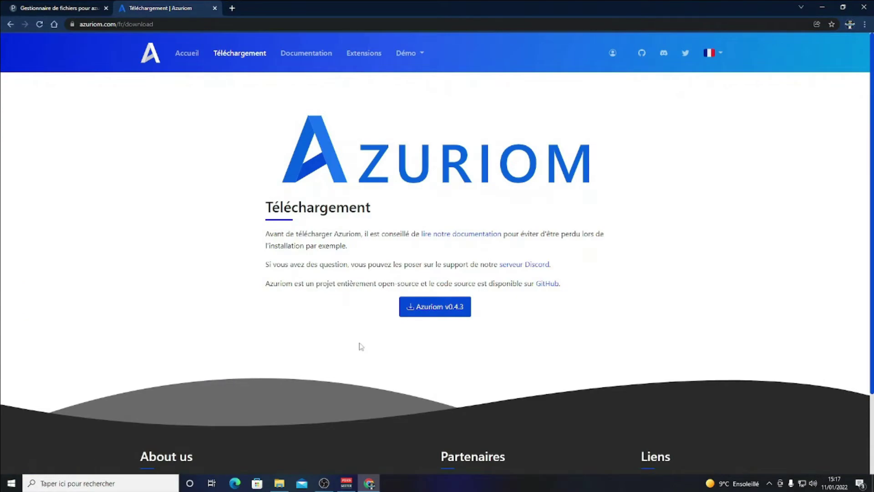
{"action": "left_click", "coordinate": [430, 311]}
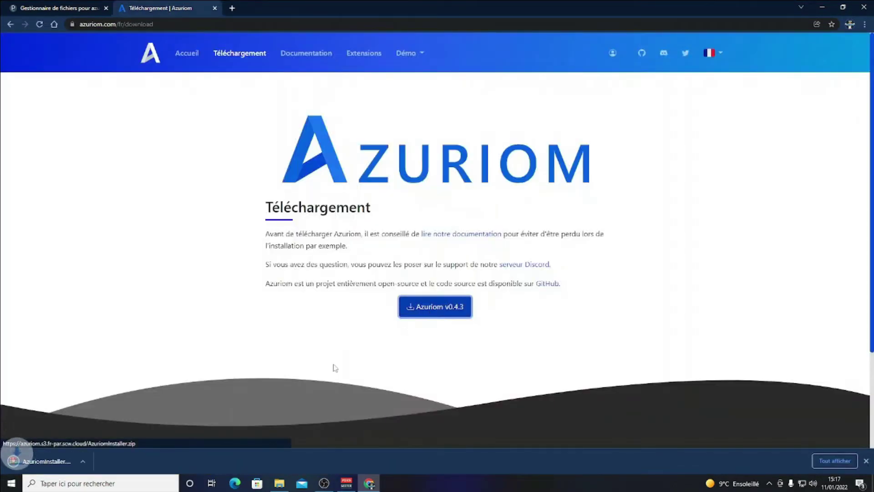
{"action": "left_click", "coordinate": [8, 5]}
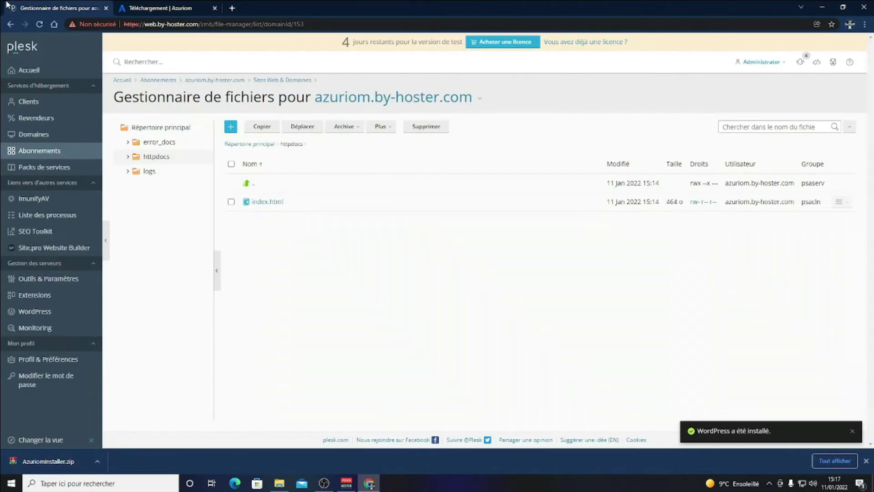
Upload AzuriomInstaller.zip into httpdocs and delete the old index.html.
{"action": "left_click_drag", "start_coordinate": [41, 461], "coordinate": [339, 231]}
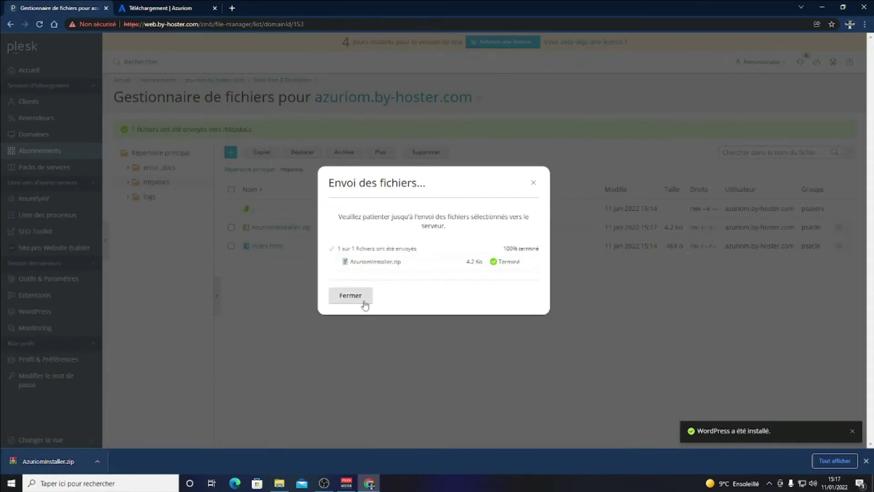
{"action": "left_click", "coordinate": [349, 296]}
{"action": "right_click", "coordinate": [233, 248]}
{"action": "left_click", "coordinate": [401, 185]}
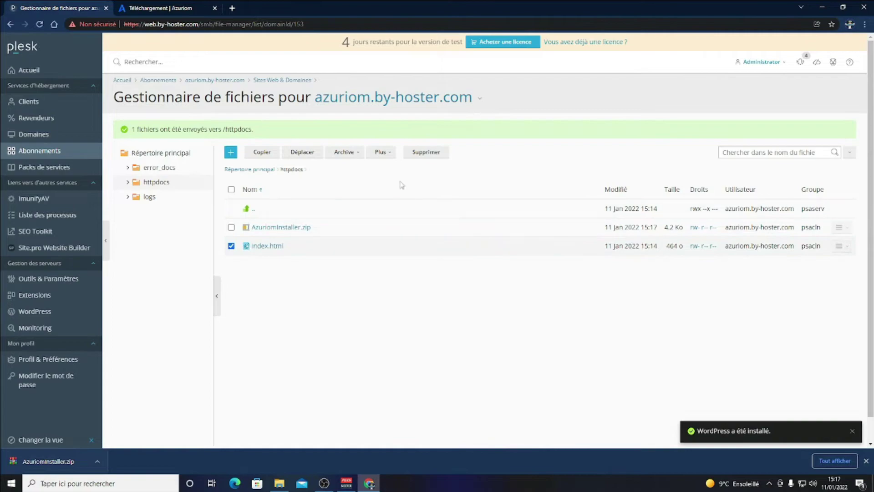
{"action": "left_click", "coordinate": [429, 153]}
{"action": "left_click", "coordinate": [387, 279]}
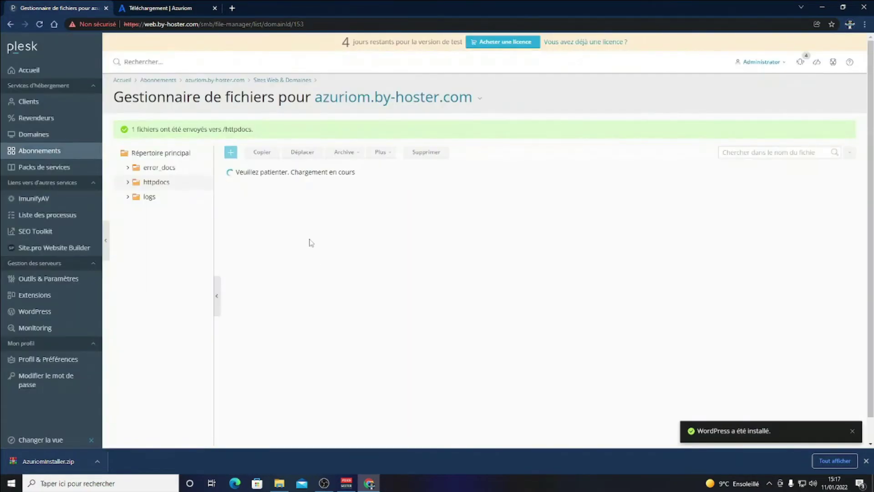
Extract AzuriomInstaller.zip into httpdocs.
{"action": "right_click", "coordinate": [347, 235]}
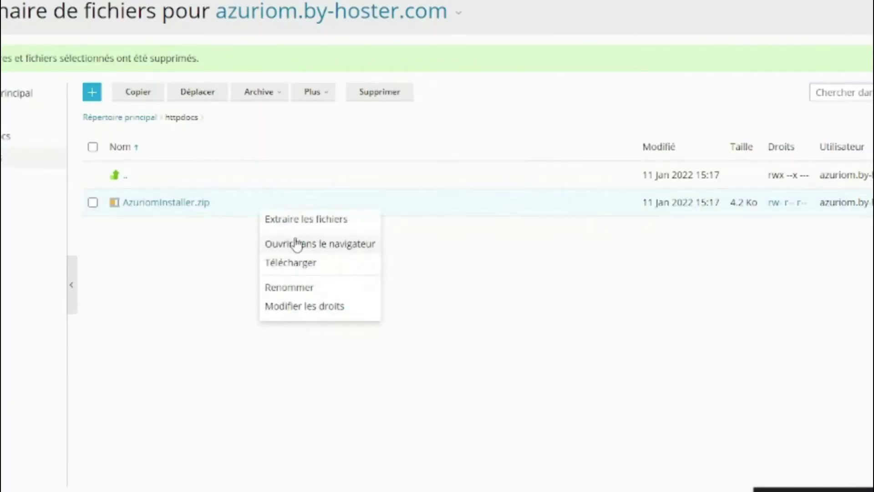
{"action": "left_click", "coordinate": [373, 243]}
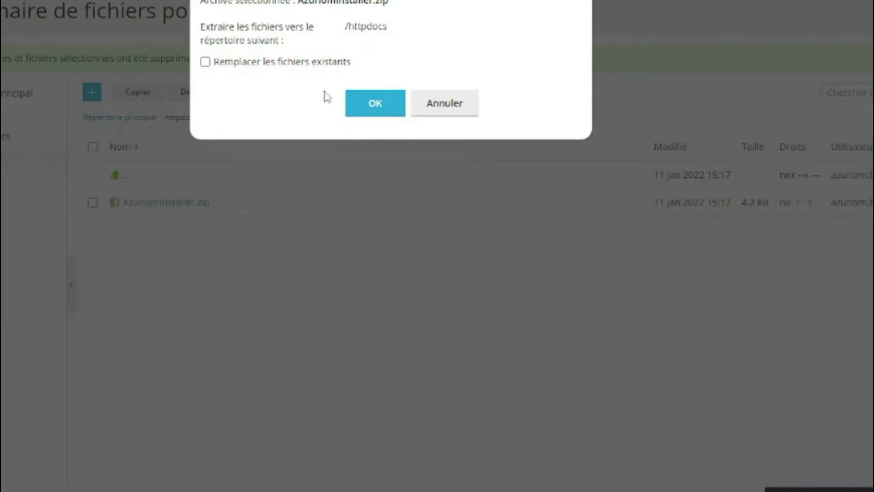
{"action": "left_click", "coordinate": [373, 105]}
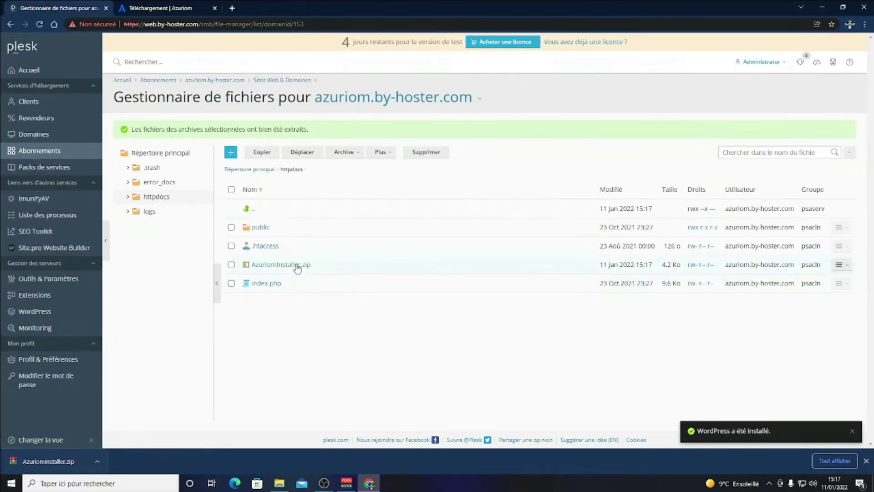
{"action": "left_click", "coordinate": [232, 8]}
Load azuriom.by-hoster.com to show the Azuriom Installation page, then return to the Plesk file manager.
{"action": "type", "text": "a"}
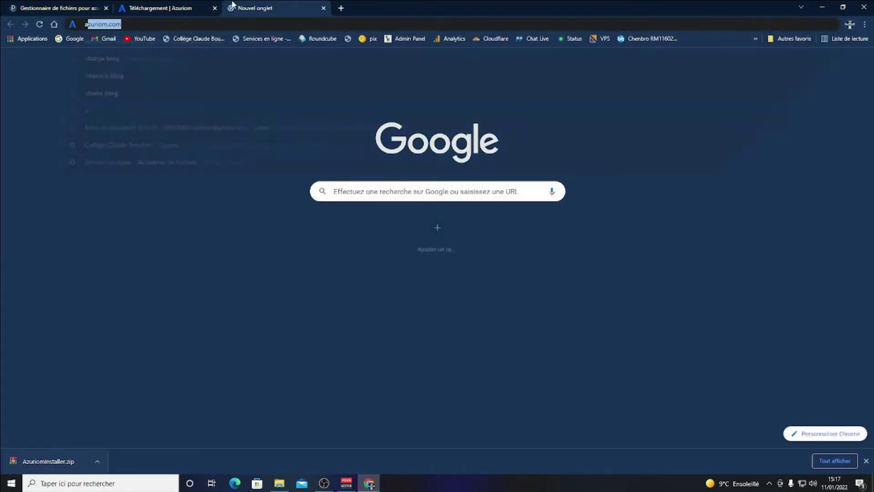
{"action": "type", "text": "zuriom"}
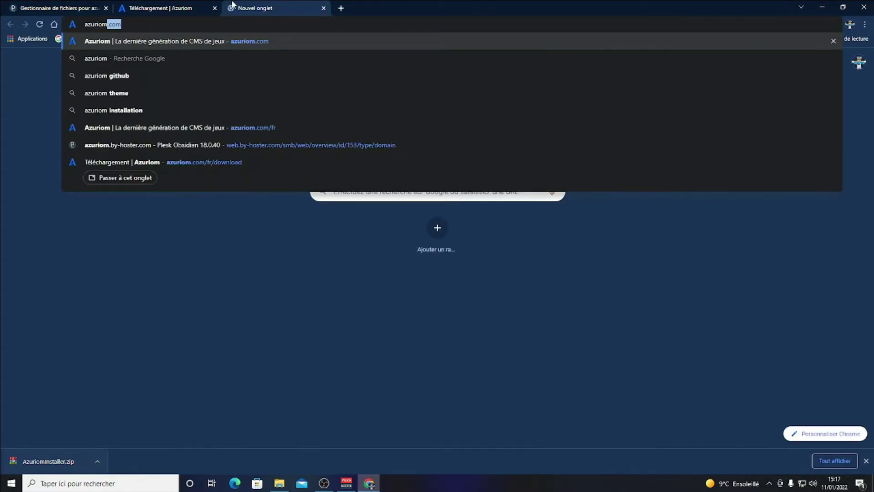
{"action": "type", "text": ".by-hoster"}
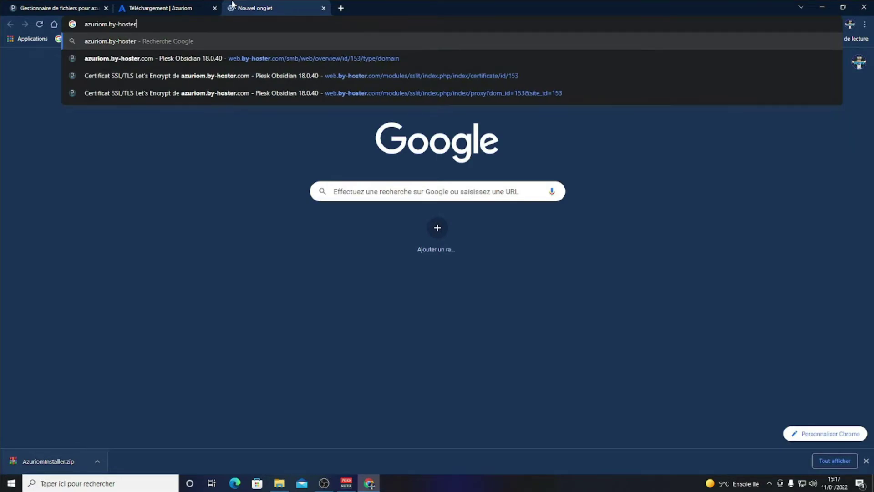
{"action": "type", "text": ".com"}
{"action": "key", "text": "Return"}
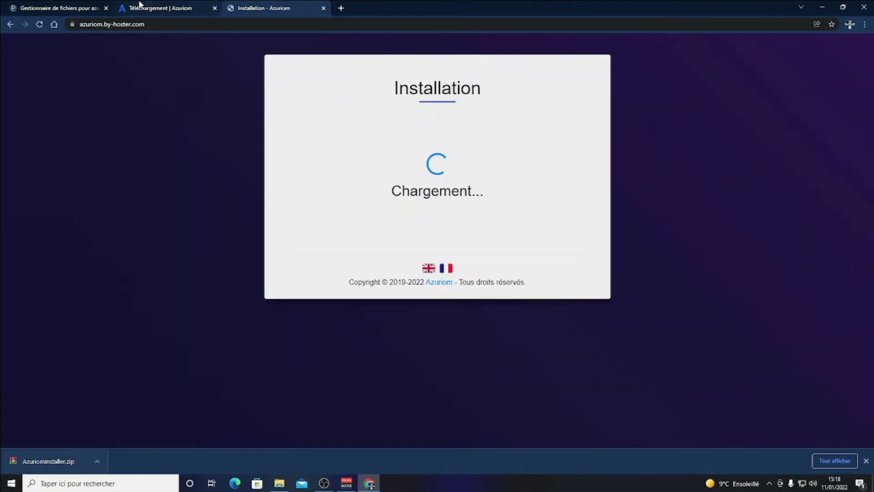
{"action": "left_click", "coordinate": [136, 7]}
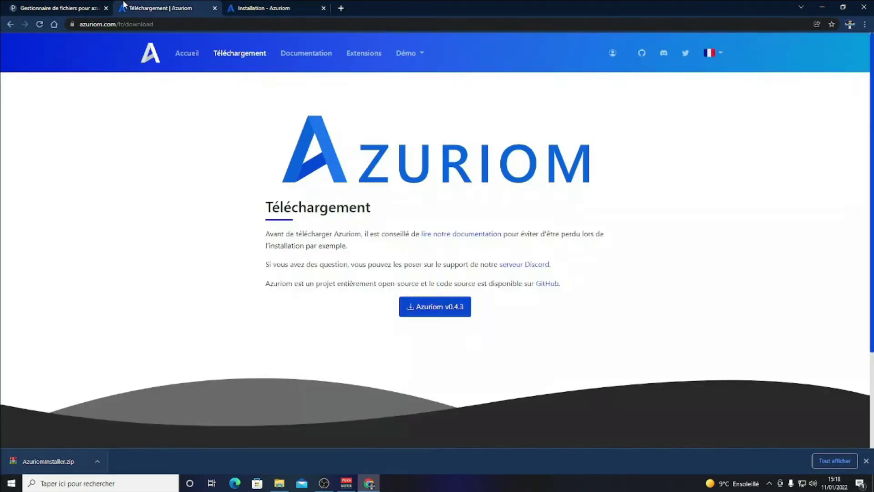
{"action": "left_click", "coordinate": [70, 5]}
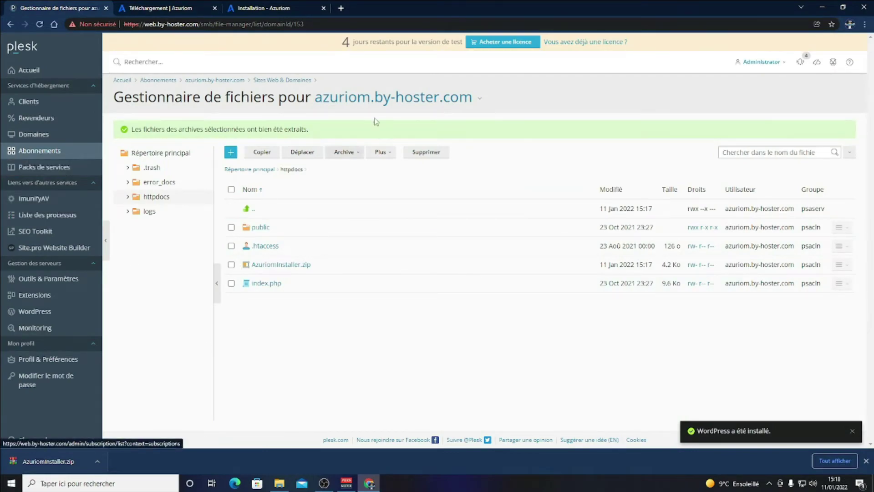
Start a new database for the domain and open Notepad to keep its credentials.
{"action": "left_click", "coordinate": [351, 108]}
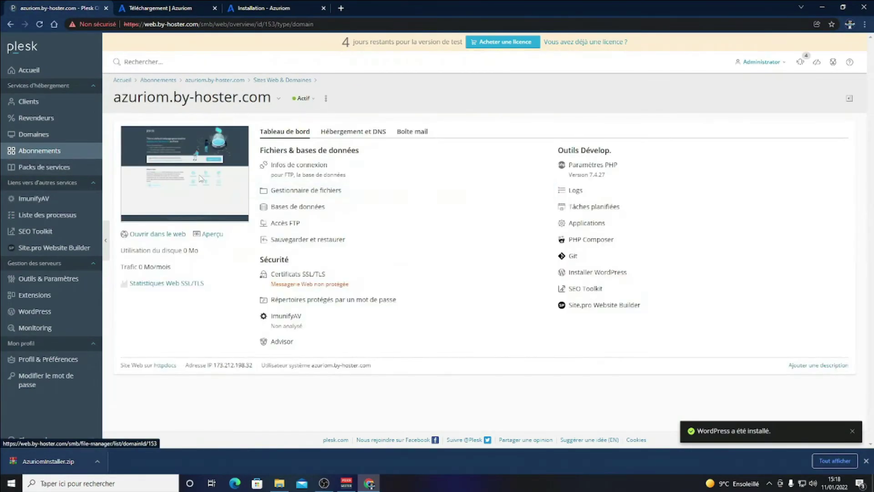
{"action": "left_click", "coordinate": [294, 211]}
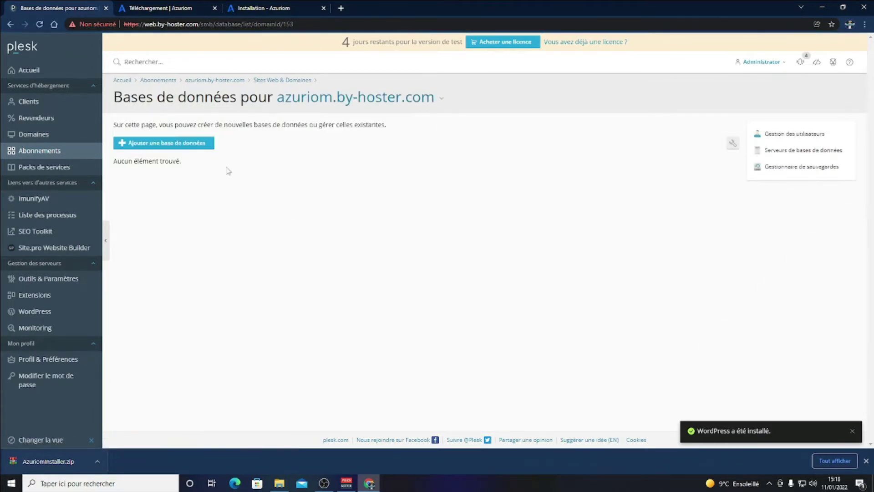
{"action": "left_click", "coordinate": [192, 151]}
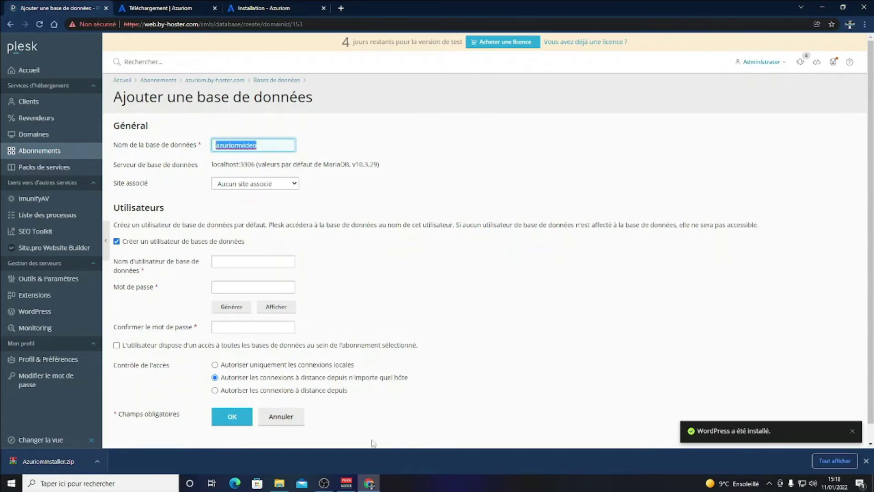
{"action": "type", "text": "bloc"}
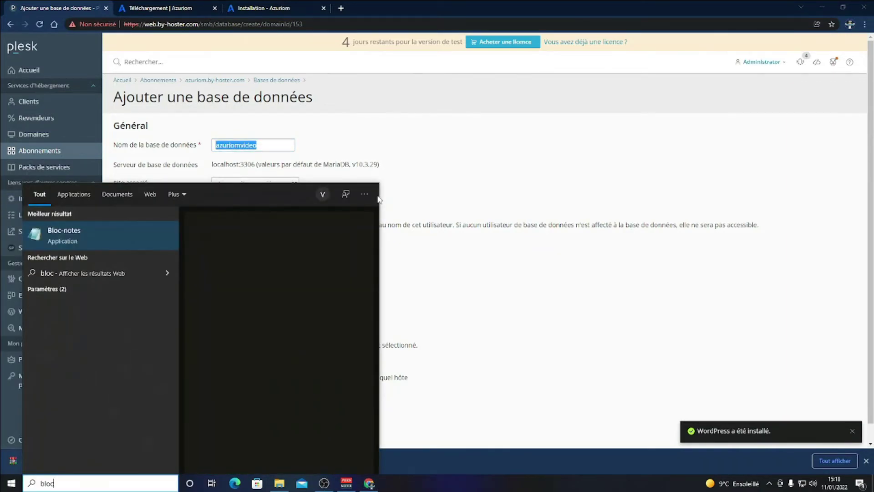
{"action": "key", "text": "Return"}
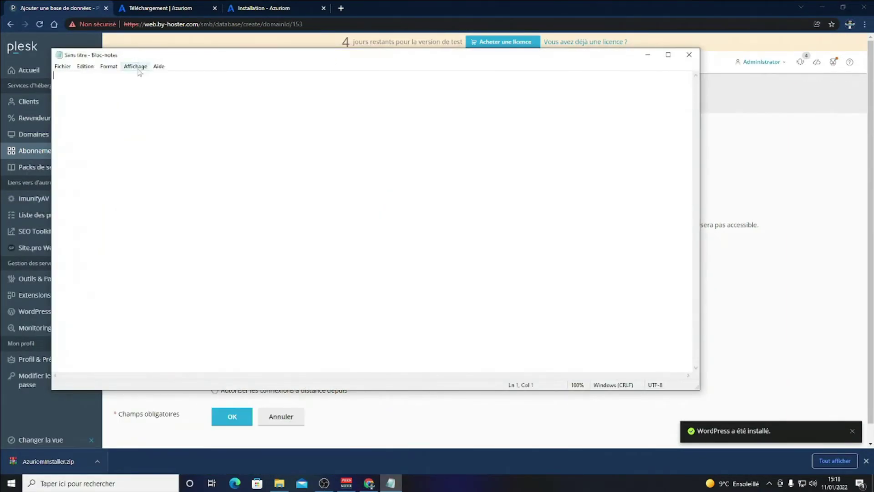
{"action": "left_click_drag", "start_coordinate": [137, 54], "coordinate": [873, 91]}
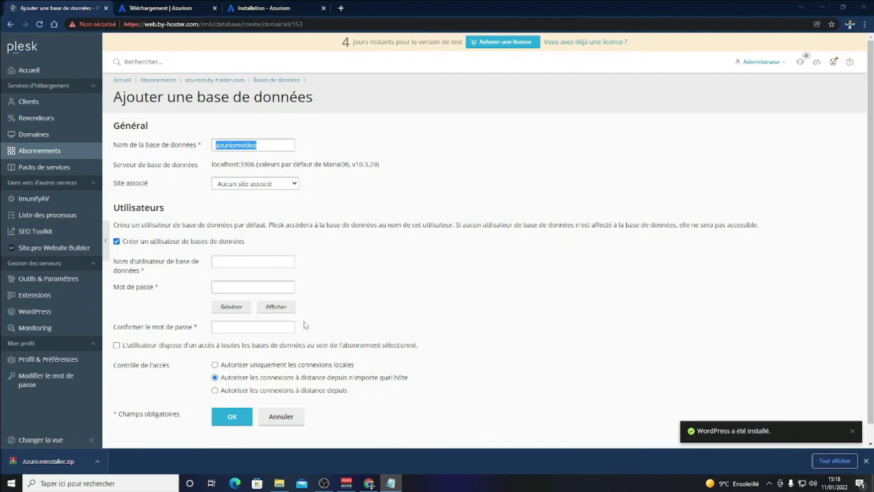
{"action": "scroll", "coordinate": [176, 258], "scroll_direction": "down", "scroll_amount": 1}
Enter the database username, generate a strong password, and copy both into Notepad.
{"action": "left_click", "coordinate": [258, 245]}
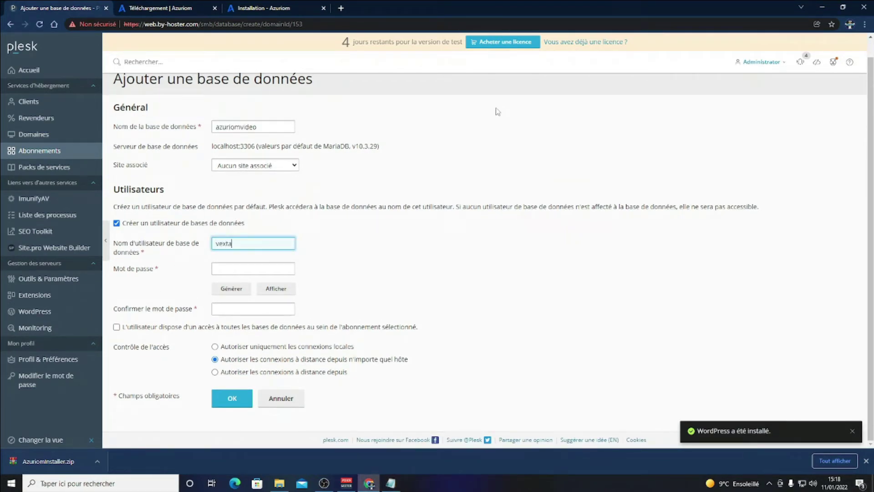
{"action": "type", "text": "video"}
{"action": "key", "text": "Tab"}
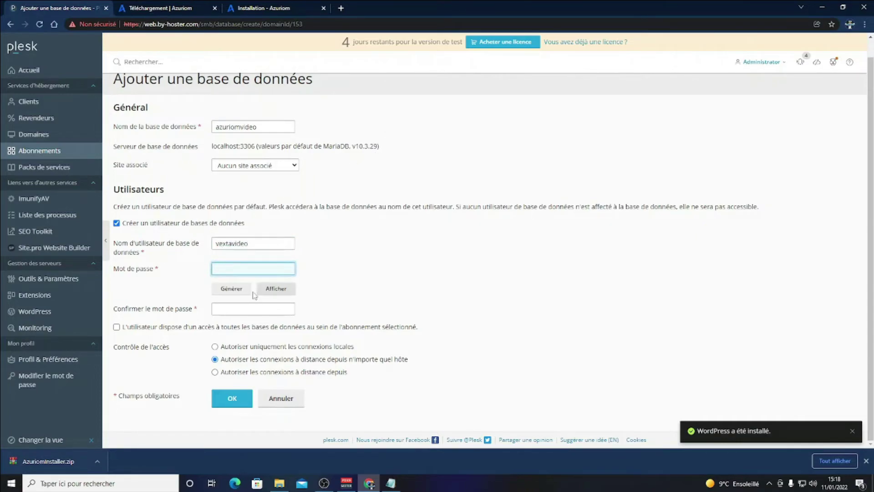
{"action": "left_click", "coordinate": [231, 288]}
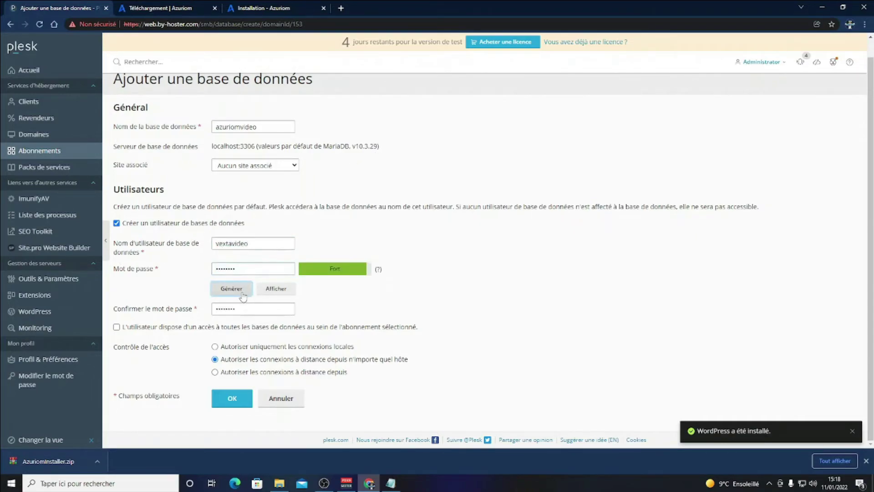
{"action": "left_click", "coordinate": [276, 289]}
{"action": "triple_click", "coordinate": [259, 272]}
{"action": "key", "text": "alt+Tab"}
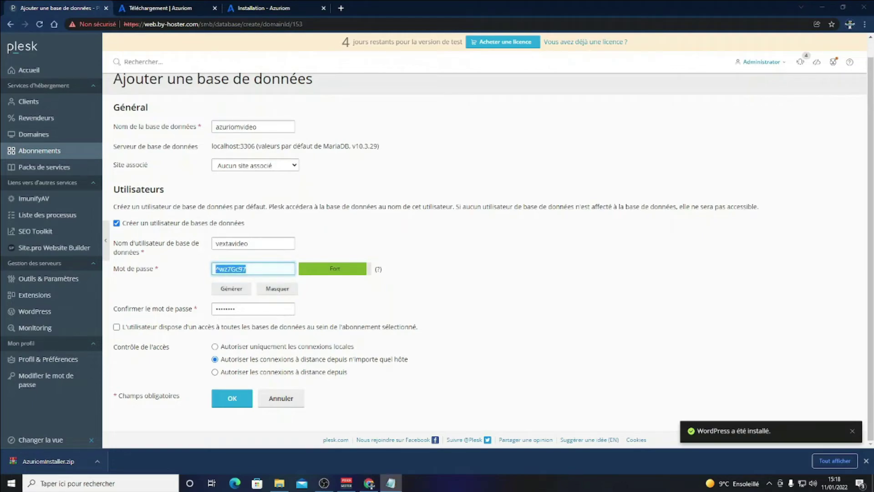
{"action": "double_click", "coordinate": [253, 245]}
{"action": "key", "text": "alt+Tab"}
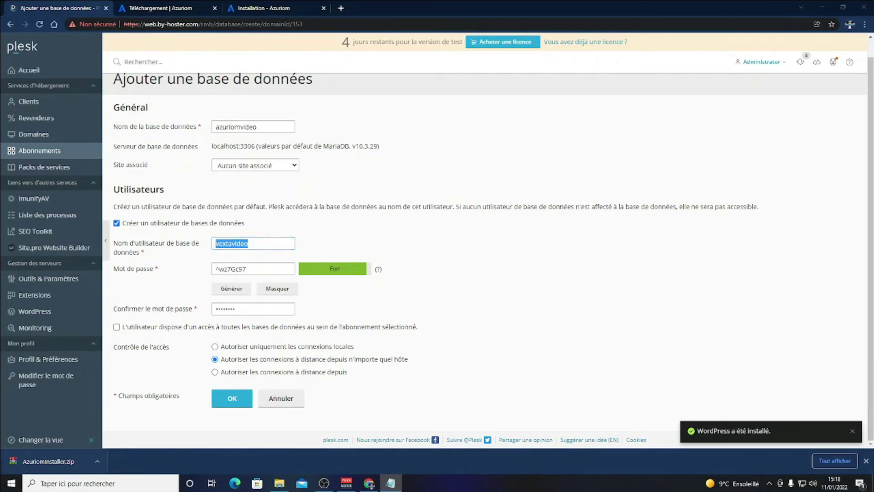
Advance the Azuriom installer to its download step, then create the azuriomvideo database.
{"action": "left_click", "coordinate": [261, 8]}
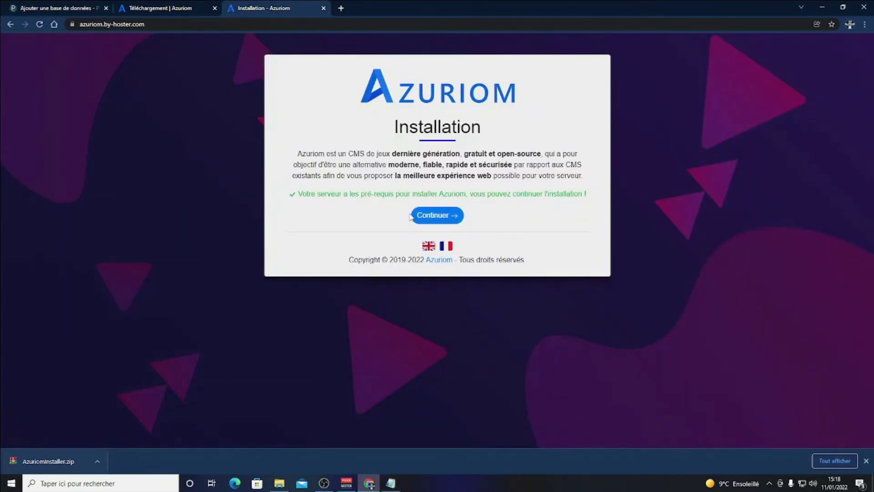
{"action": "left_click", "coordinate": [426, 216]}
{"action": "left_click", "coordinate": [425, 197]}
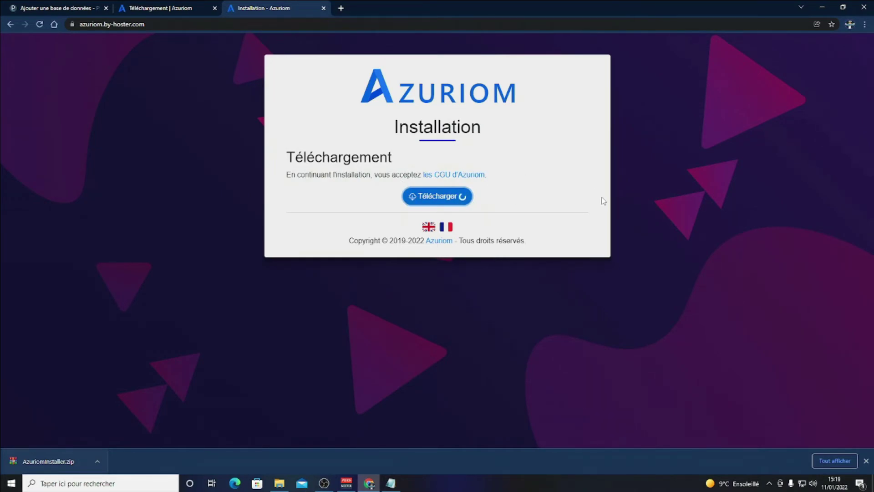
{"action": "left_click", "coordinate": [160, 6]}
{"action": "key", "text": "ctrl+shift+Tab"}
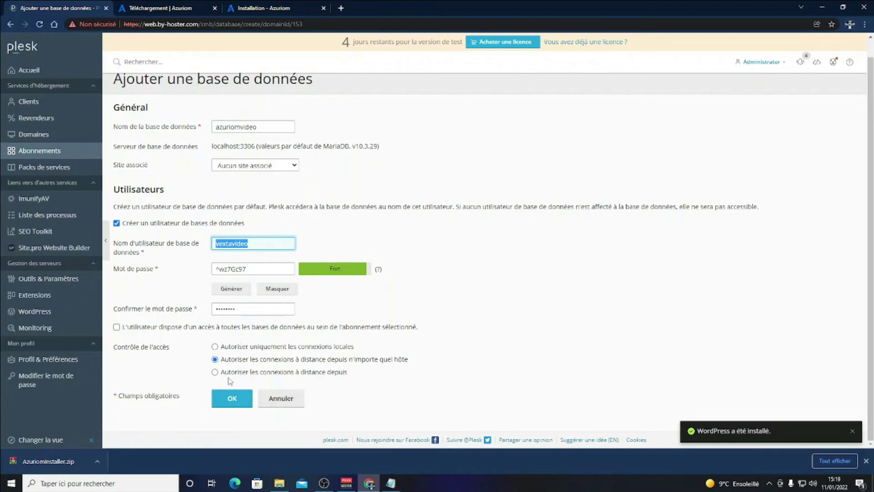
{"action": "left_click", "coordinate": [231, 398]}
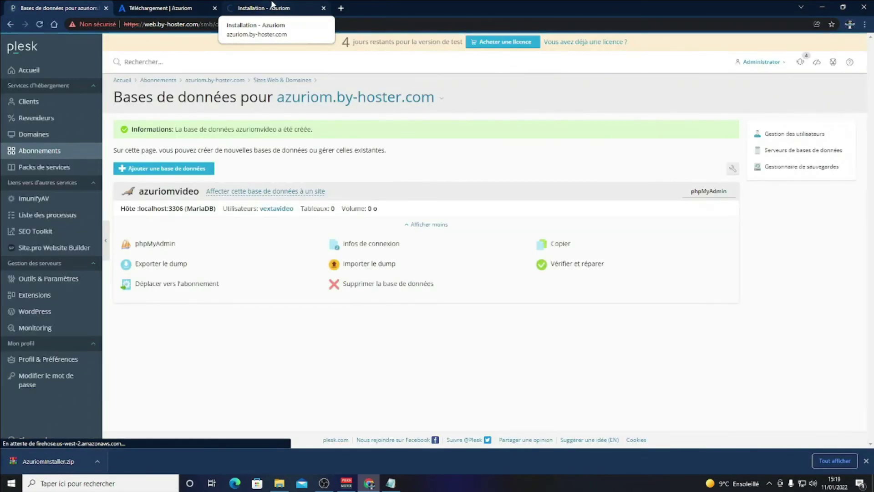
Use MySQL/MariaDB with host 127.0.0.1 and port 3306 in the installer.
{"action": "left_click", "coordinate": [272, 6]}
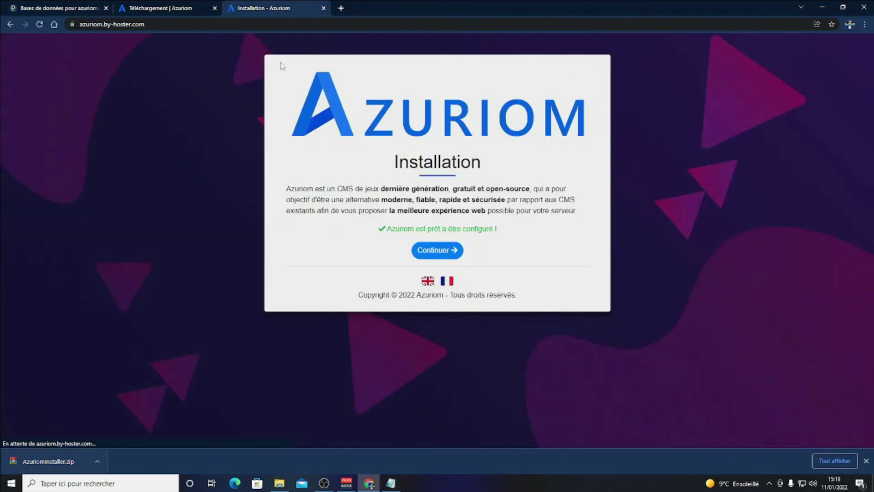
{"action": "left_click", "coordinate": [448, 252]}
{"action": "left_click", "coordinate": [378, 230]}
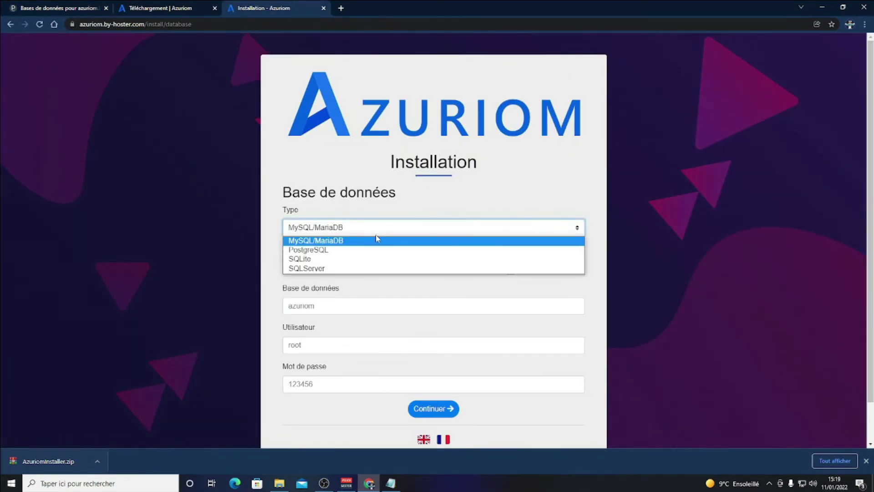
{"action": "left_click", "coordinate": [376, 240]}
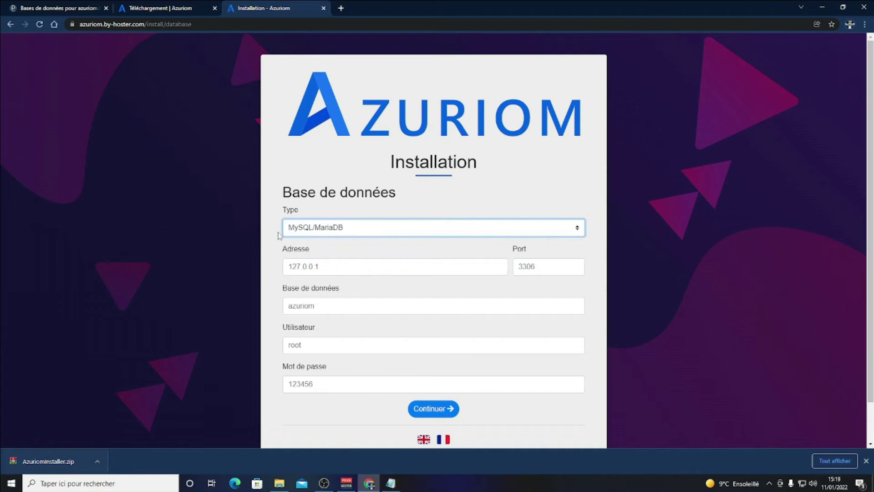
{"action": "left_click", "coordinate": [322, 268]}
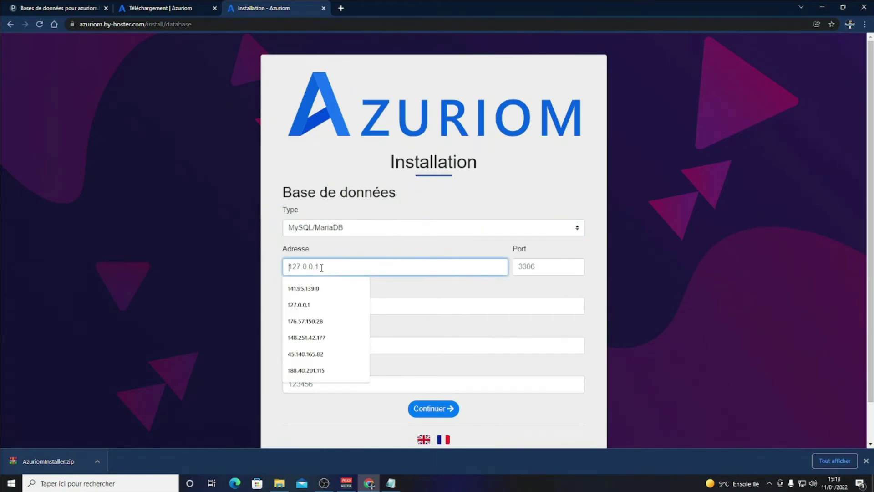
{"action": "type", "text": "127"}
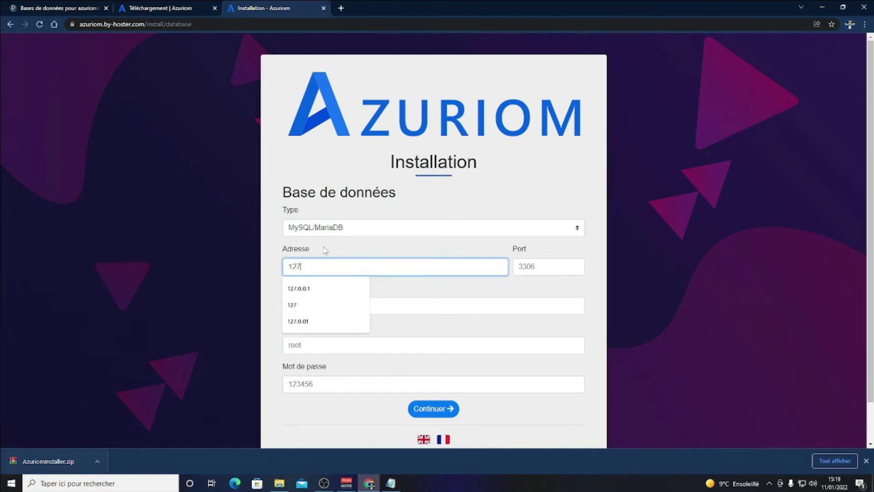
{"action": "type", "text": ".0.0.1"}
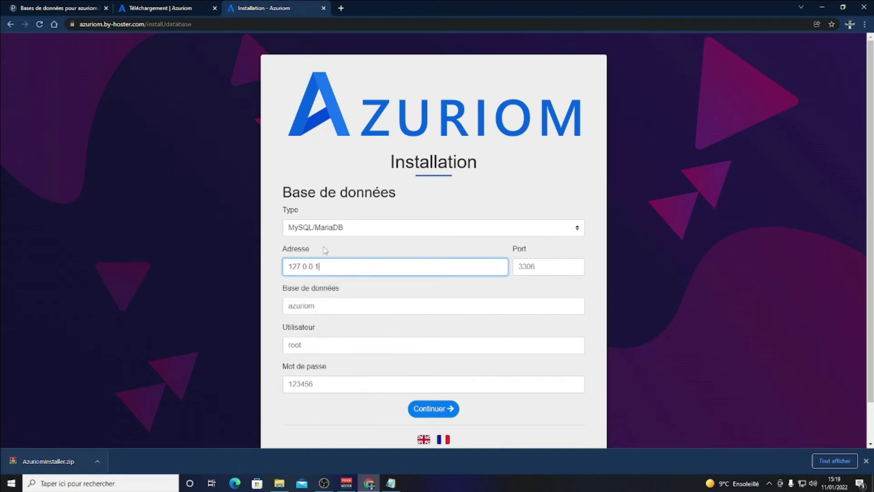
{"action": "left_click", "coordinate": [522, 274]}
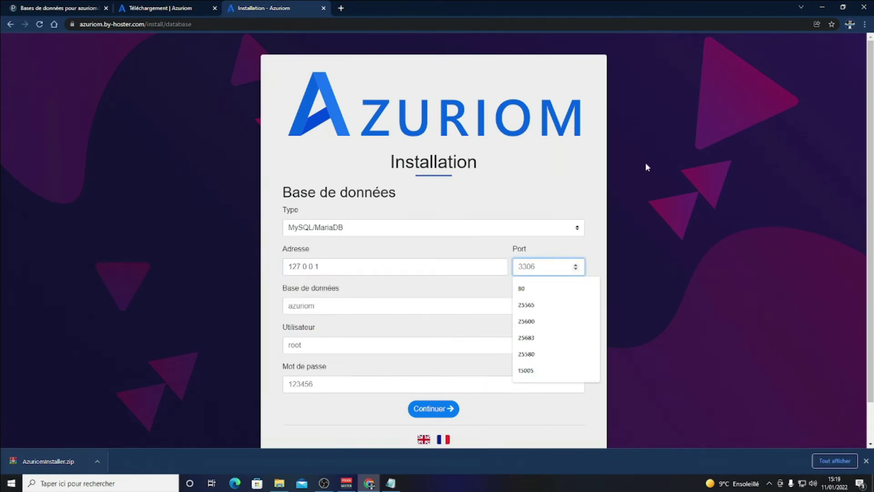
{"action": "type", "text": "3306"}
Paste the database name azuriomvideo, its user and password from the notes, and submit.
{"action": "scroll", "coordinate": [631, 168], "scroll_direction": "down", "scroll_amount": 1}
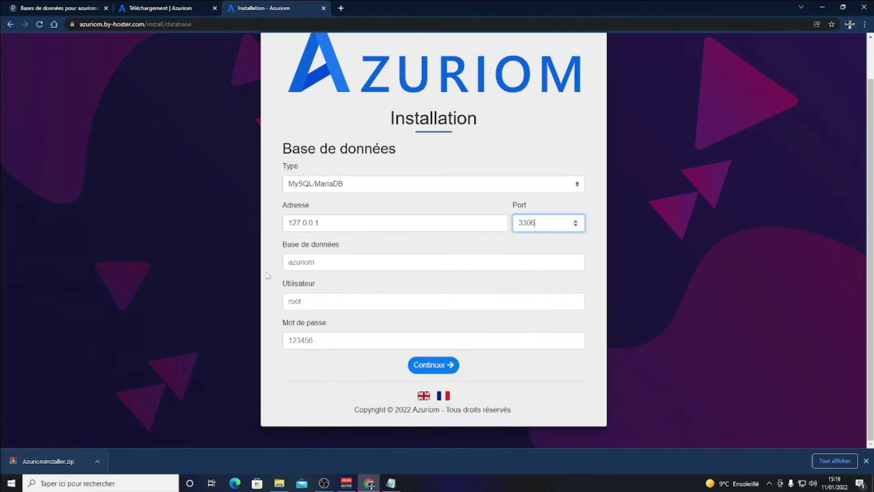
{"action": "left_click", "coordinate": [332, 260]}
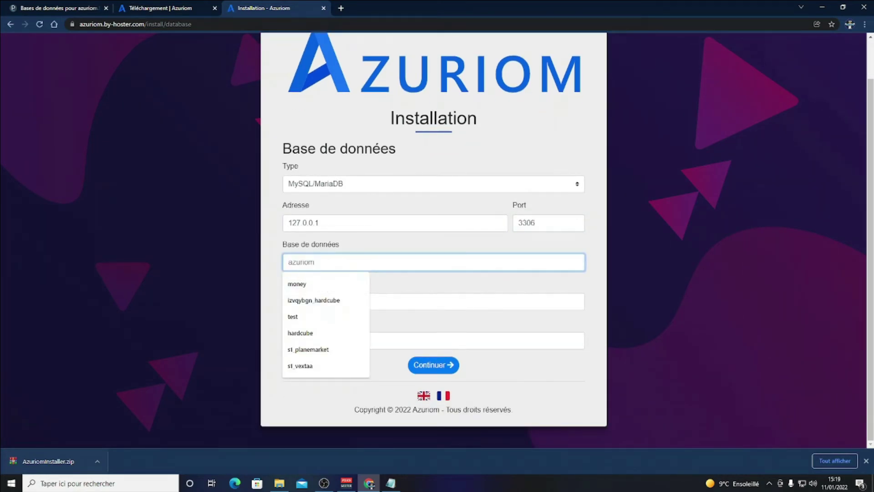
{"action": "key", "text": "alt+Tab"}
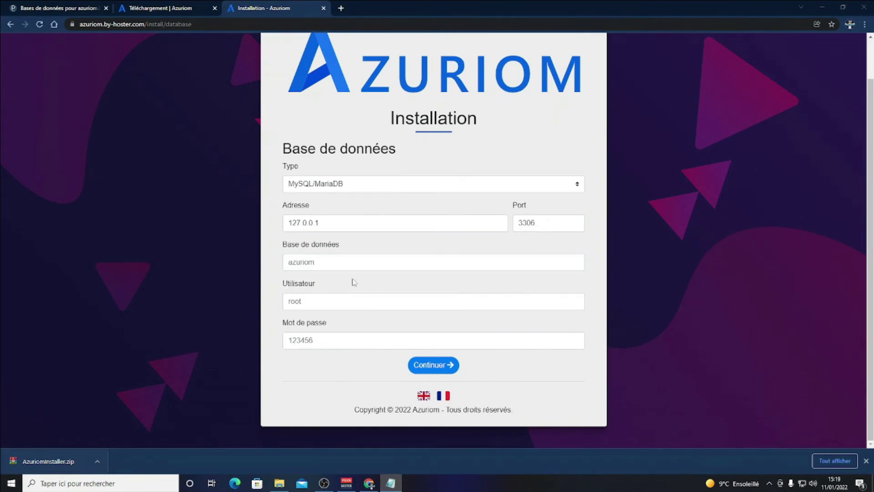
{"action": "key", "text": "alt+Tab"}
{"action": "type", "text": "azuriomvideo"}
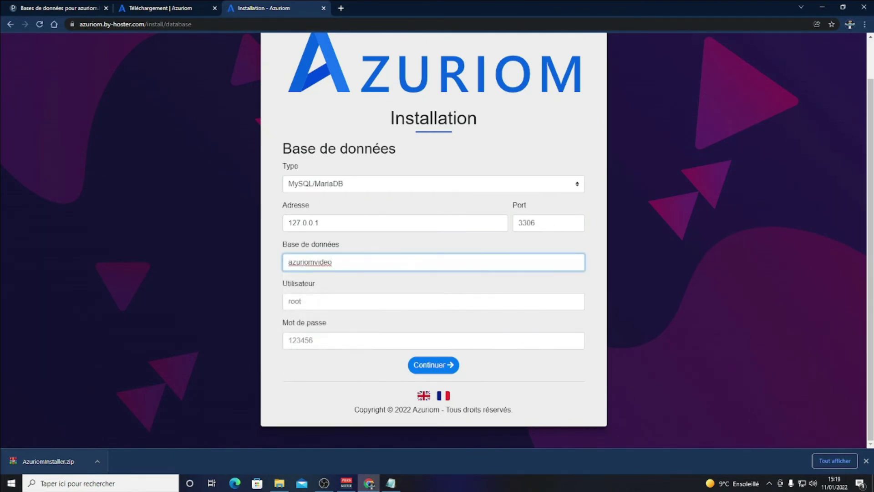
{"action": "key", "text": "alt+Tab"}
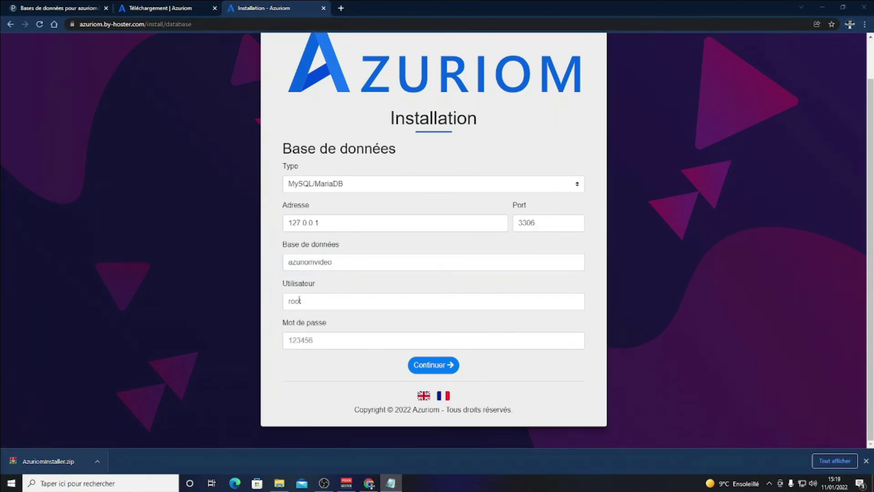
{"action": "left_click", "coordinate": [299, 300]}
{"action": "type", "text": "voxtavideo"}
{"action": "key", "text": "alt+Tab"}
{"action": "left_click", "coordinate": [390, 339]}
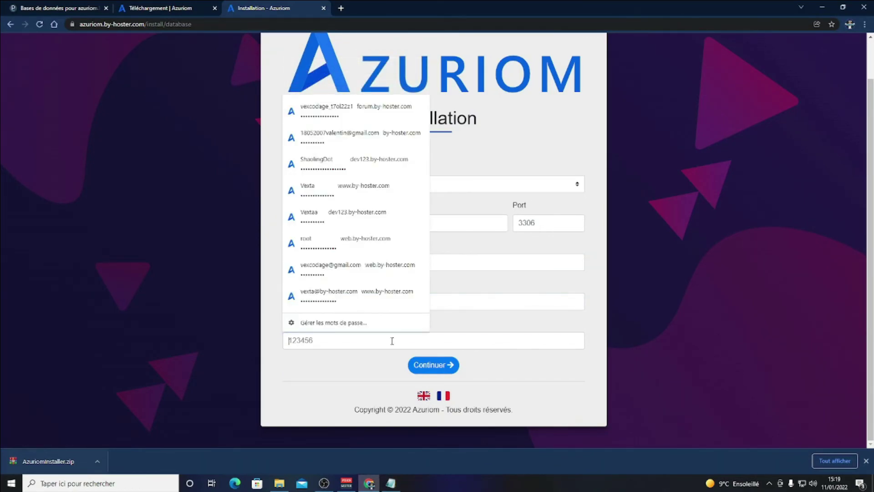
{"action": "key", "text": "ctrl+v"}
{"action": "left_click", "coordinate": [432, 369]}
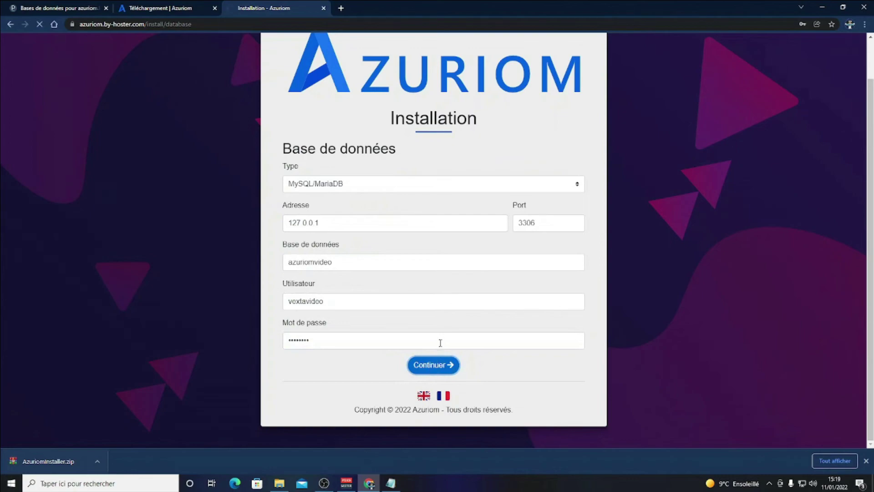
Choose Minecraft as the site's game and enter the admin username and e-mail.
{"action": "scroll", "coordinate": [595, 344], "scroll_direction": "down", "scroll_amount": 1}
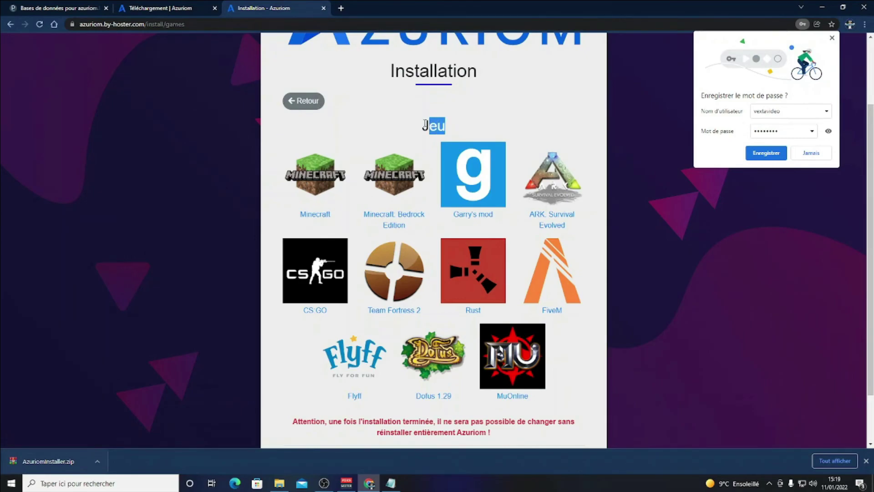
{"action": "scroll", "coordinate": [363, 203], "scroll_direction": "down", "scroll_amount": 1}
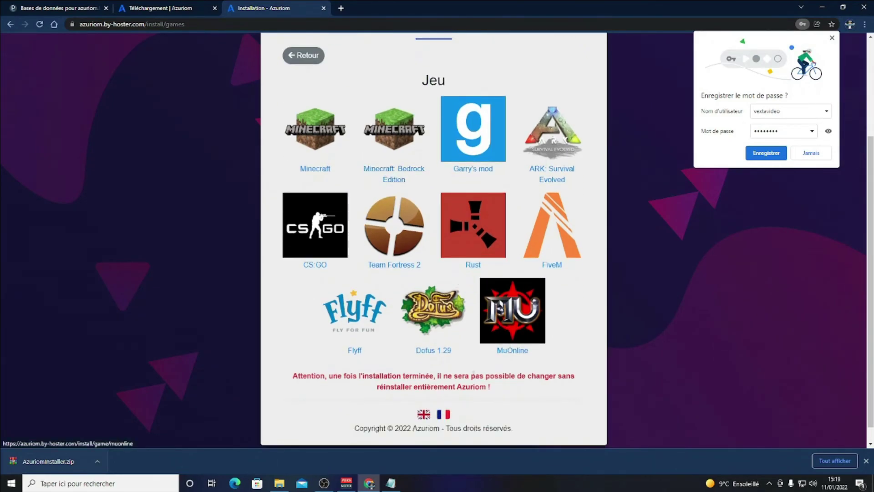
{"action": "left_click", "coordinate": [322, 159]}
{"action": "scroll", "coordinate": [331, 139], "scroll_direction": "down", "scroll_amount": 2}
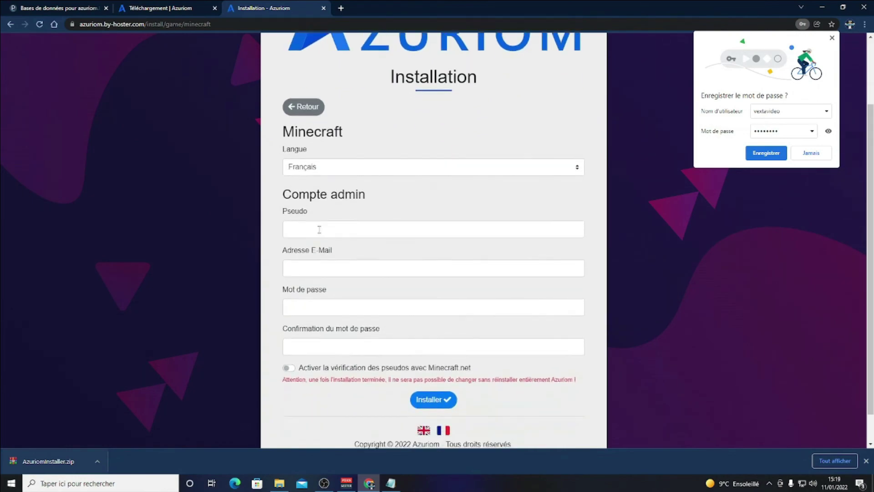
{"action": "left_click", "coordinate": [314, 225]}
{"action": "type", "text": "Vexta"}
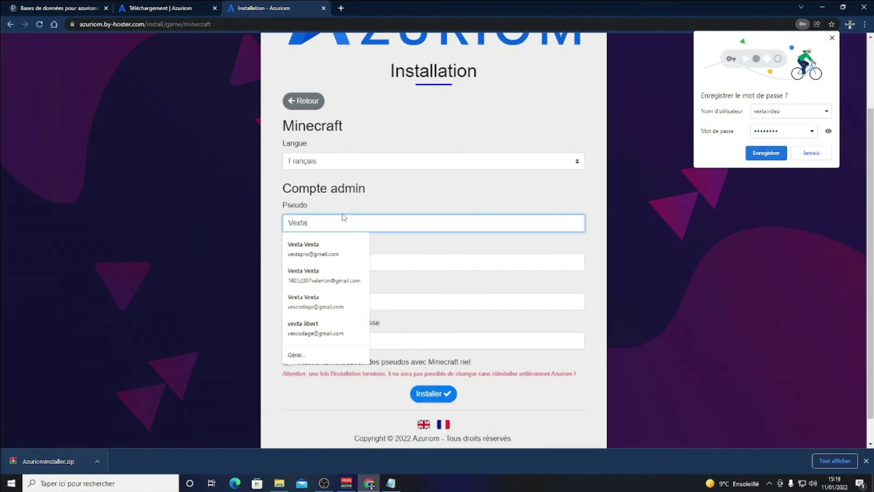
{"action": "key", "text": "Tab"}
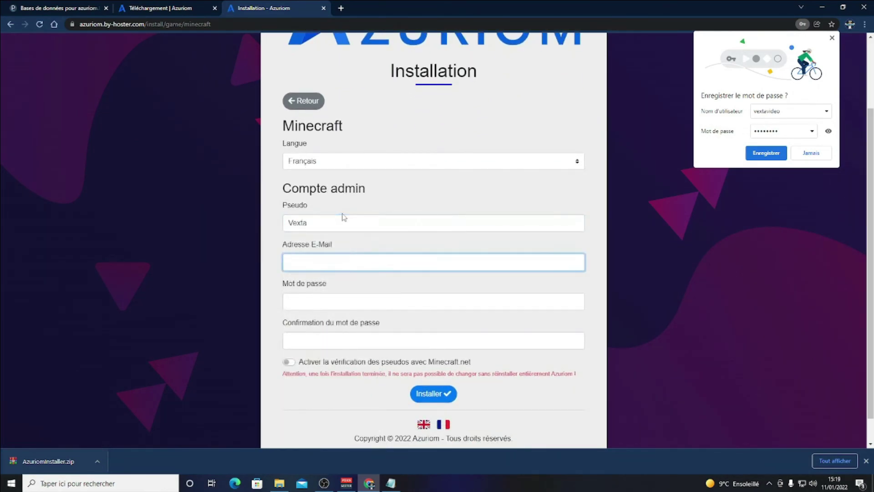
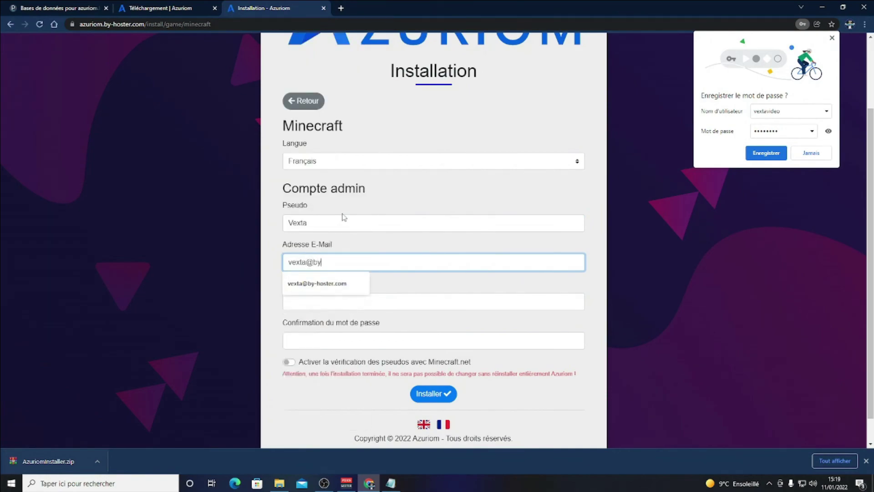
{"action": "left_click", "coordinate": [317, 284]}
Set and confirm the admin password, enable Minecraft.net verification, install, and open the site.
{"action": "left_click", "coordinate": [350, 303]}
{"action": "left_click", "coordinate": [350, 303]}
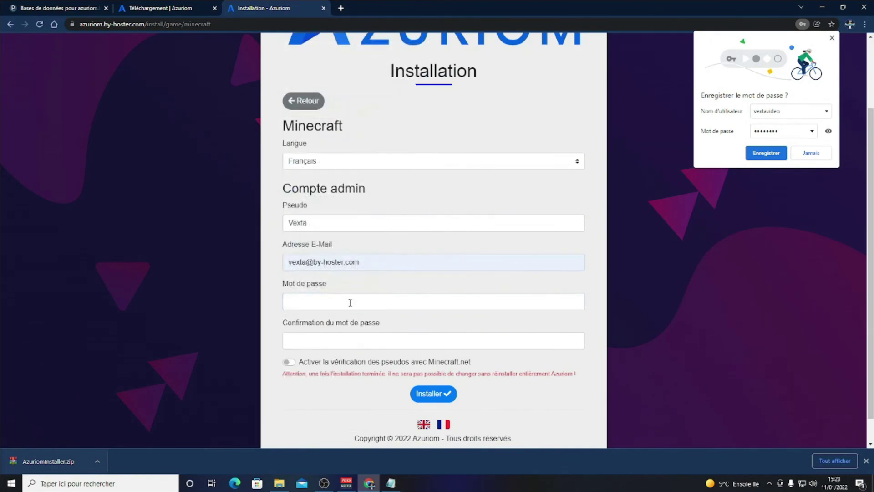
{"action": "left_click", "coordinate": [350, 302]}
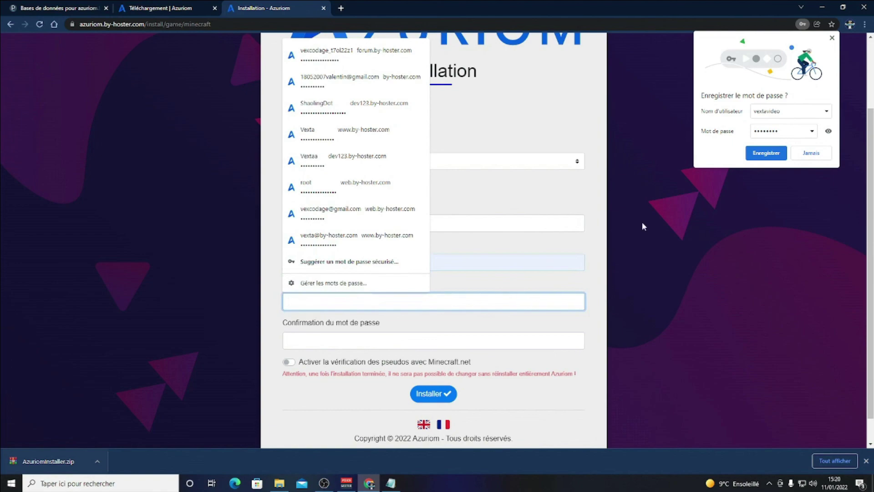
{"action": "type", "text": "••••"}
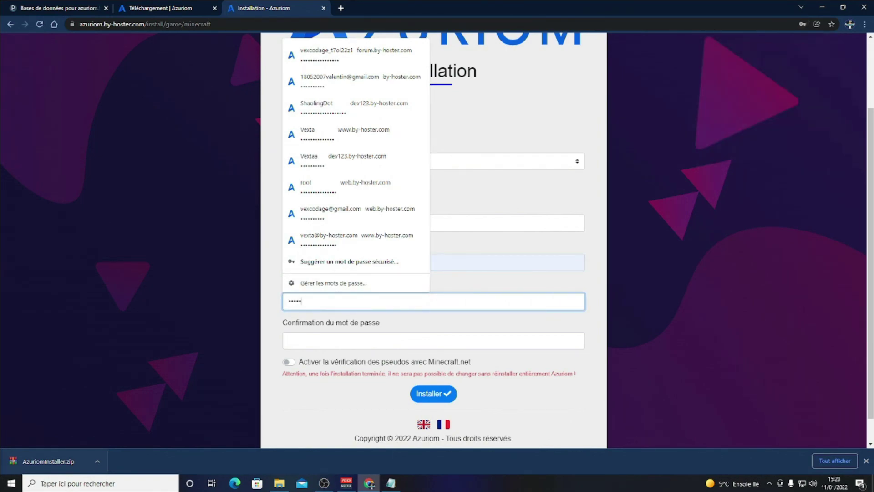
{"action": "key", "text": "BackSpace"}
{"action": "key", "text": "BackSpace"}
{"action": "key", "text": "BackSpace"}
{"action": "key", "text": "BackSpace"}
{"action": "key", "text": "BackSpace"}
{"action": "type", "text": "••••••••"}
{"action": "left_click", "coordinate": [395, 342]}
{"action": "type", "text": "••••••••"}
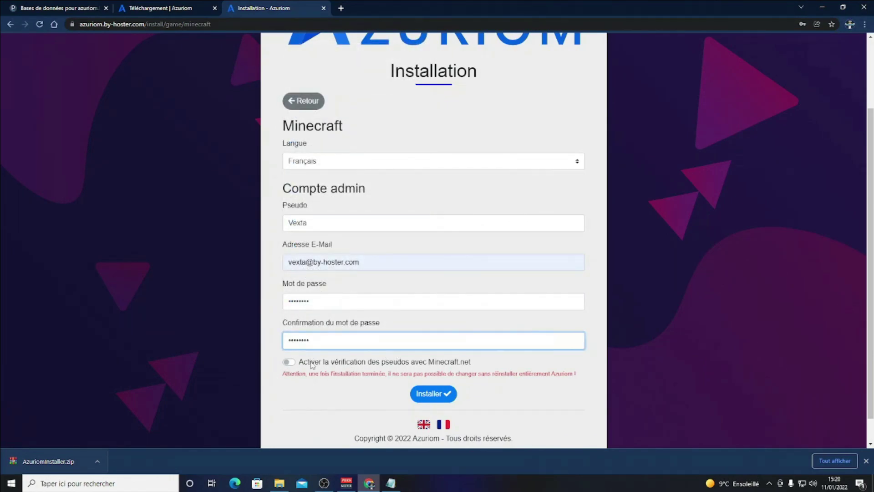
{"action": "left_click_drag", "start_coordinate": [308, 362], "coordinate": [434, 361]}
{"action": "left_click", "coordinate": [337, 361]}
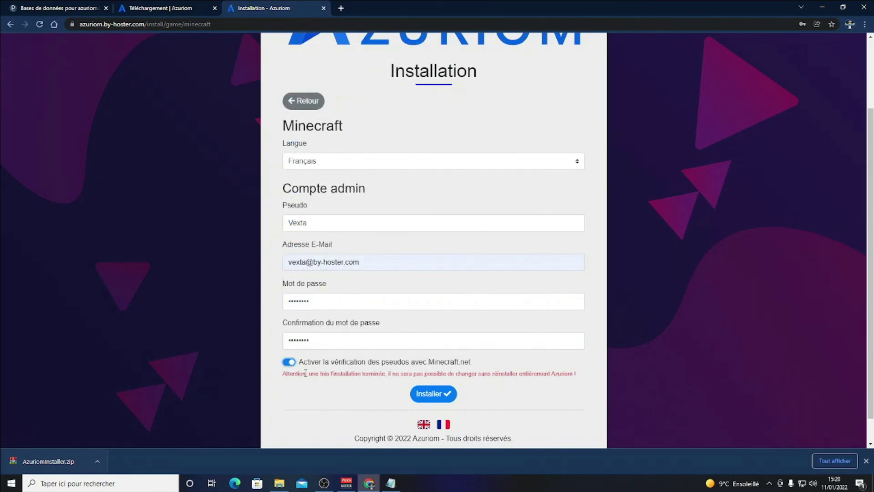
{"action": "left_click", "coordinate": [428, 397]}
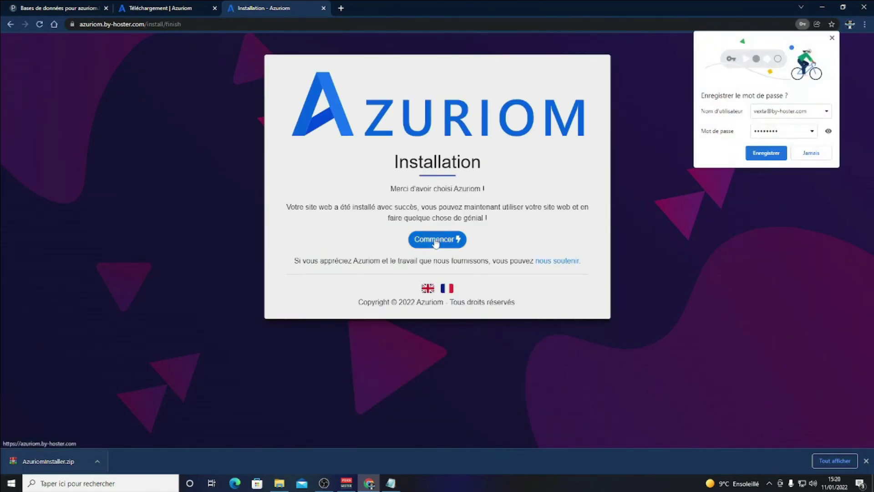
{"action": "left_click", "coordinate": [435, 240]}
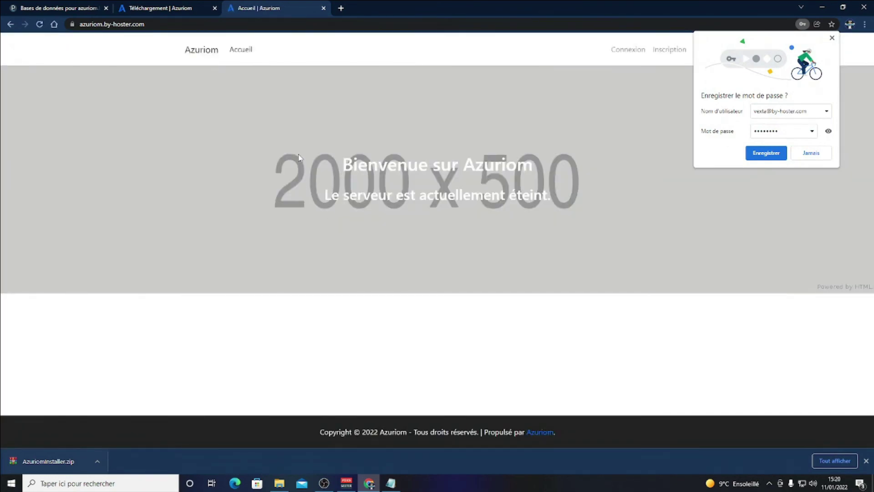